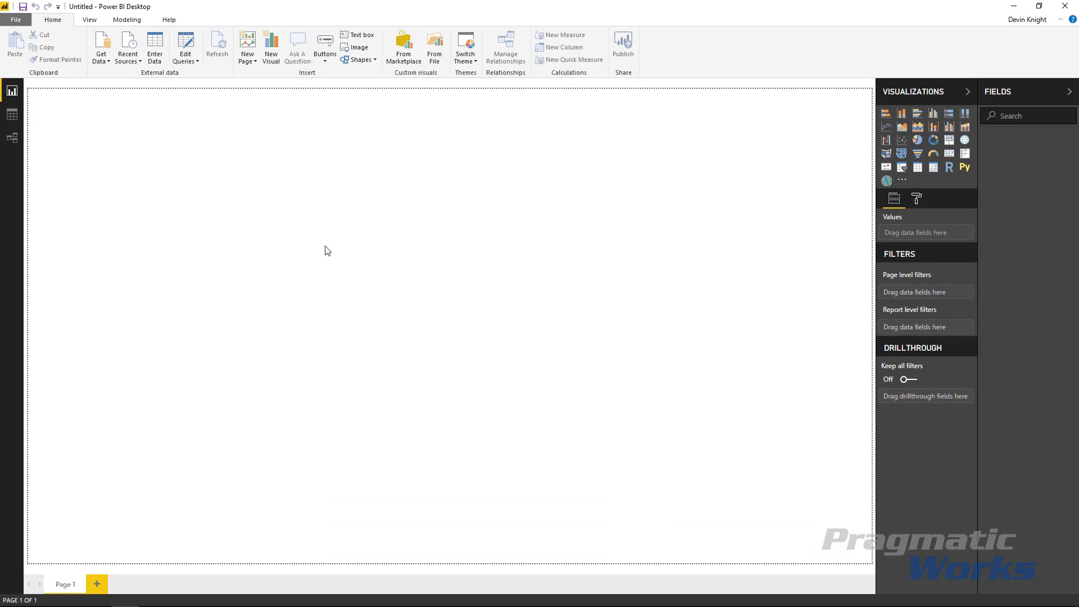
# - Load the Sales table from the Sales by Region.xlsx Excel workbook into Power Query Editor
pyautogui.click(102, 58)
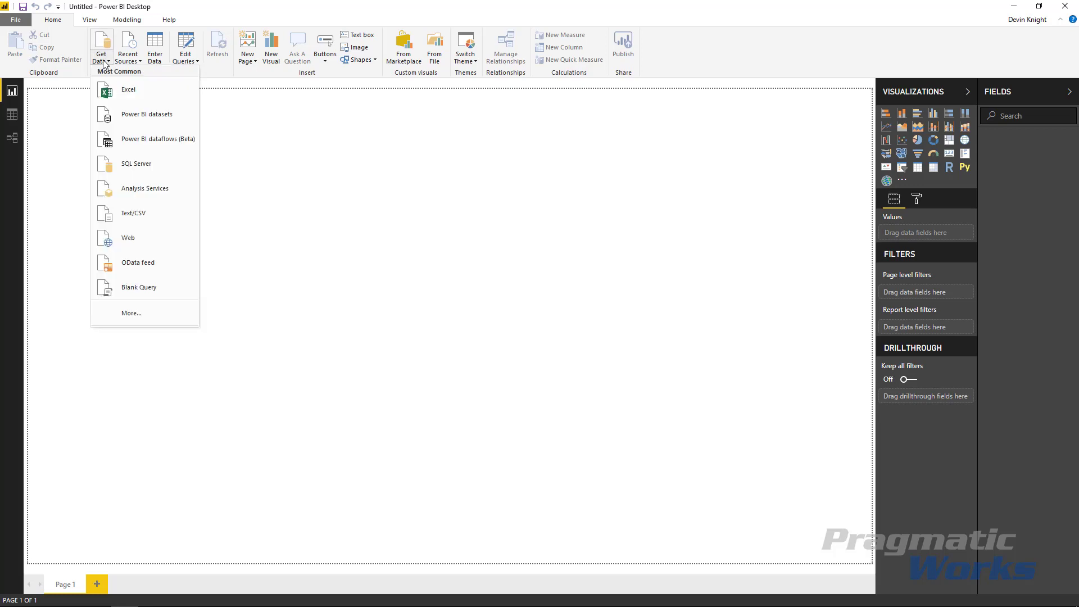
pyautogui.click(132, 98)
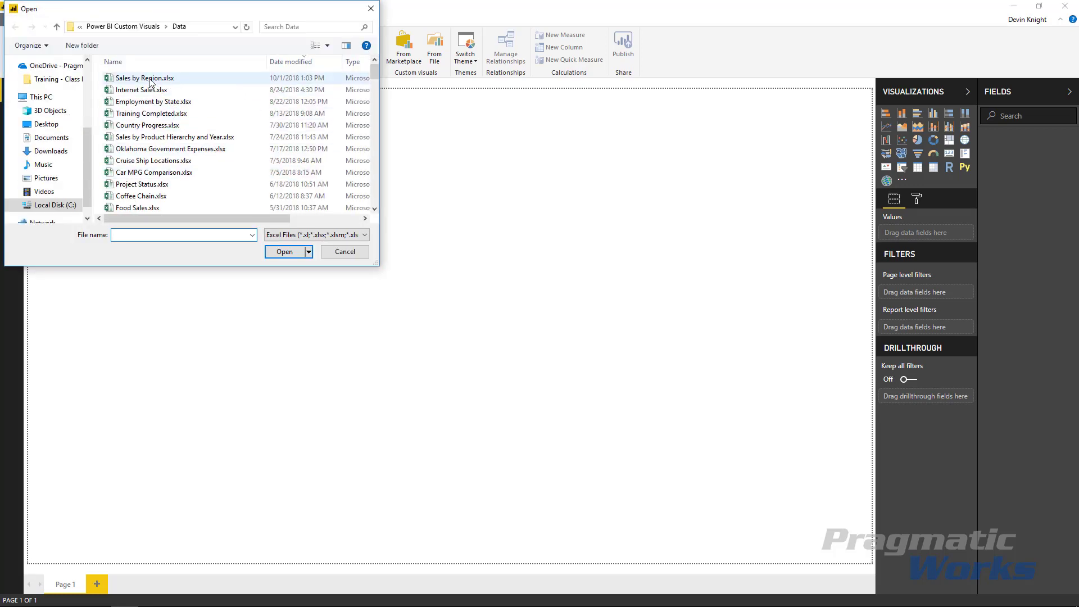
pyautogui.doubleClick(151, 81)
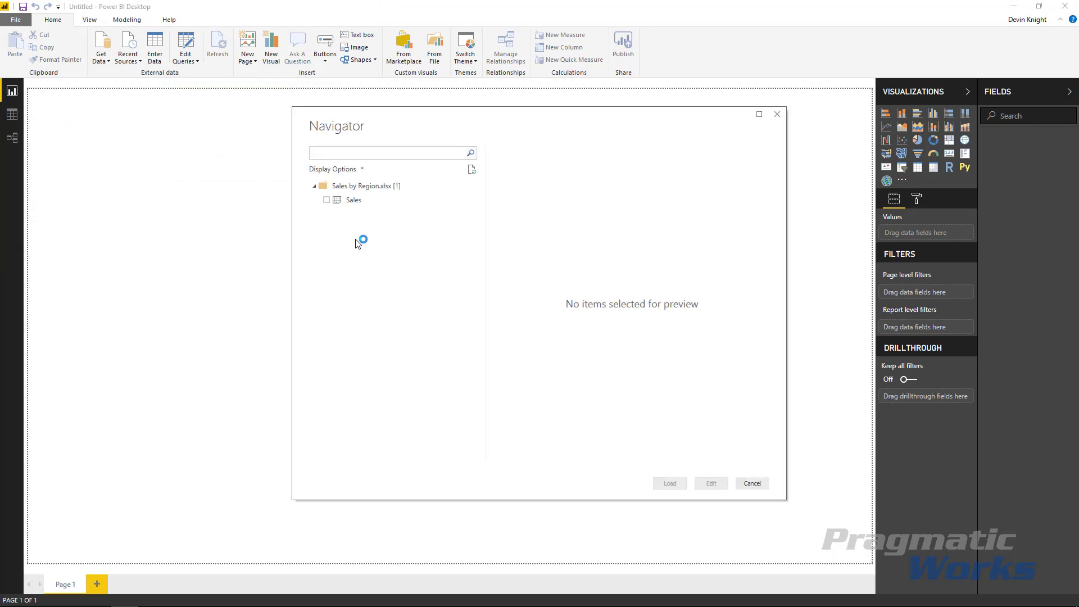
pyautogui.click(327, 200)
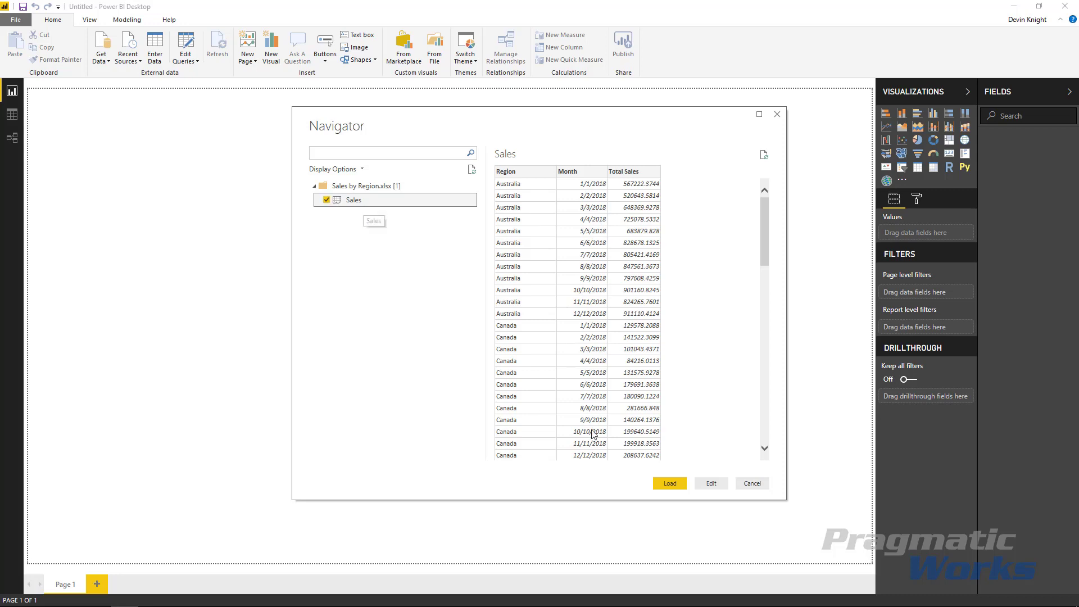
pyautogui.click(711, 484)
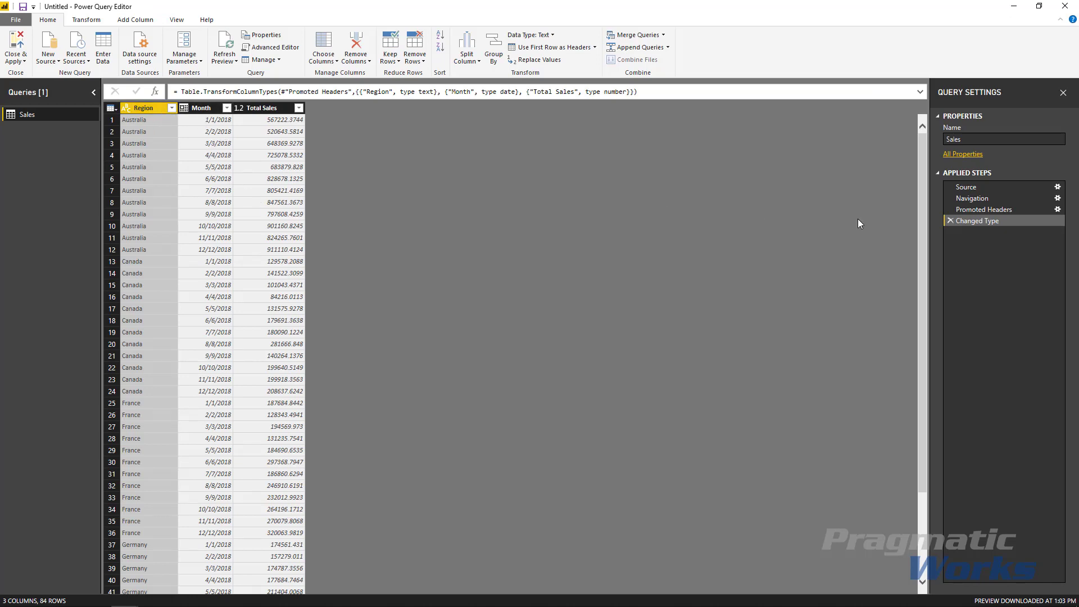
# - Delete the Changed Type step and set the Region and Month columns to Text
pyautogui.click(949, 221)
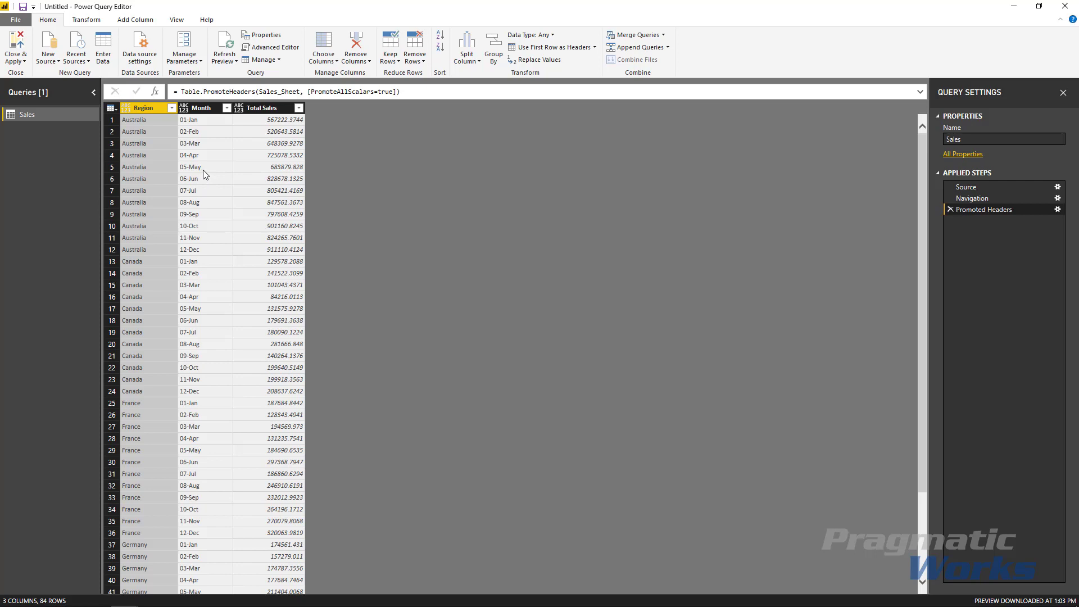
pyautogui.keyDown('ctrl'); pyautogui.click(212, 108); pyautogui.keyUp('ctrl')
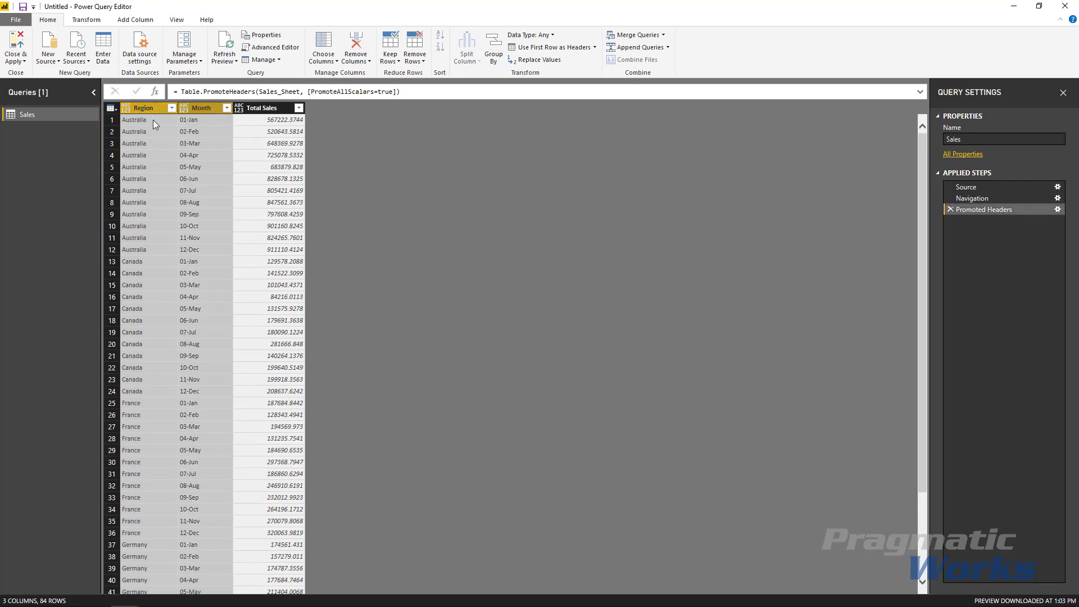
pyautogui.click(555, 36)
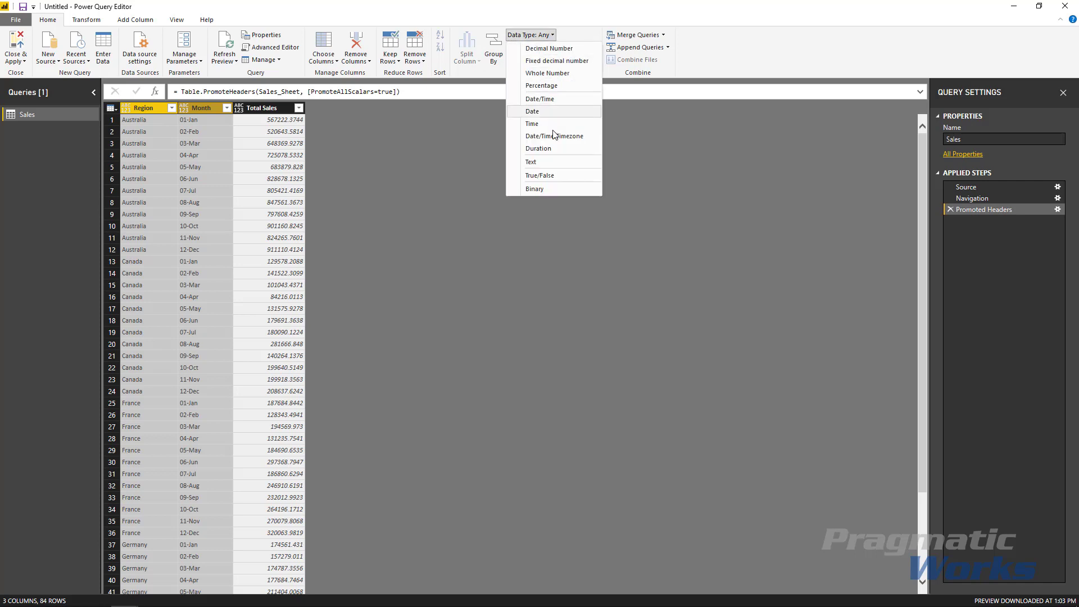
pyautogui.click(526, 163)
# - Set Total Sales to Decimal Number and apply the query changes with Close & Apply
pyautogui.click(259, 110)
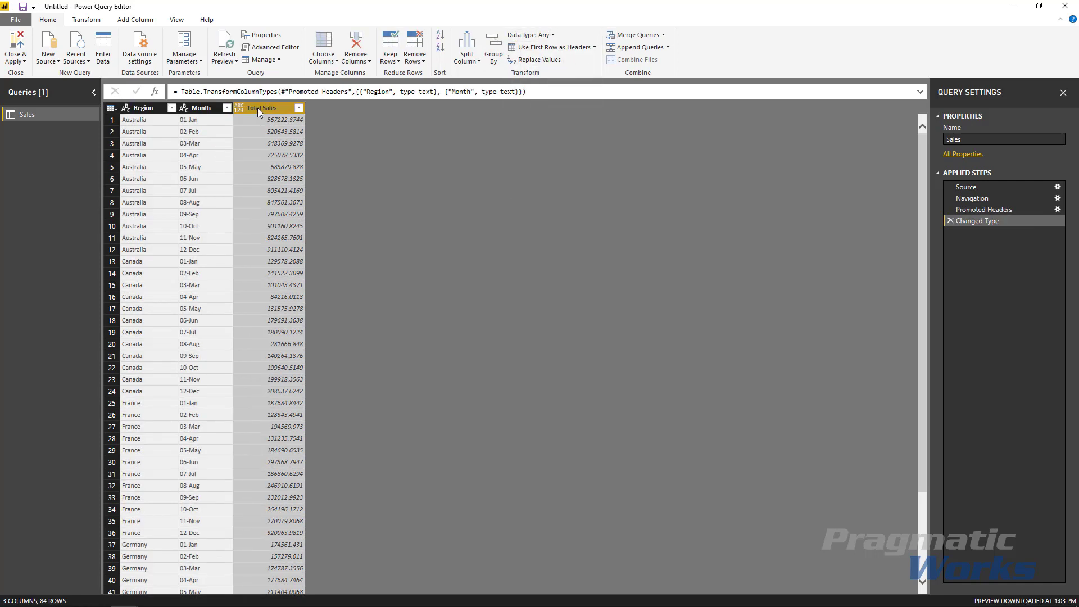
pyautogui.click(243, 111)
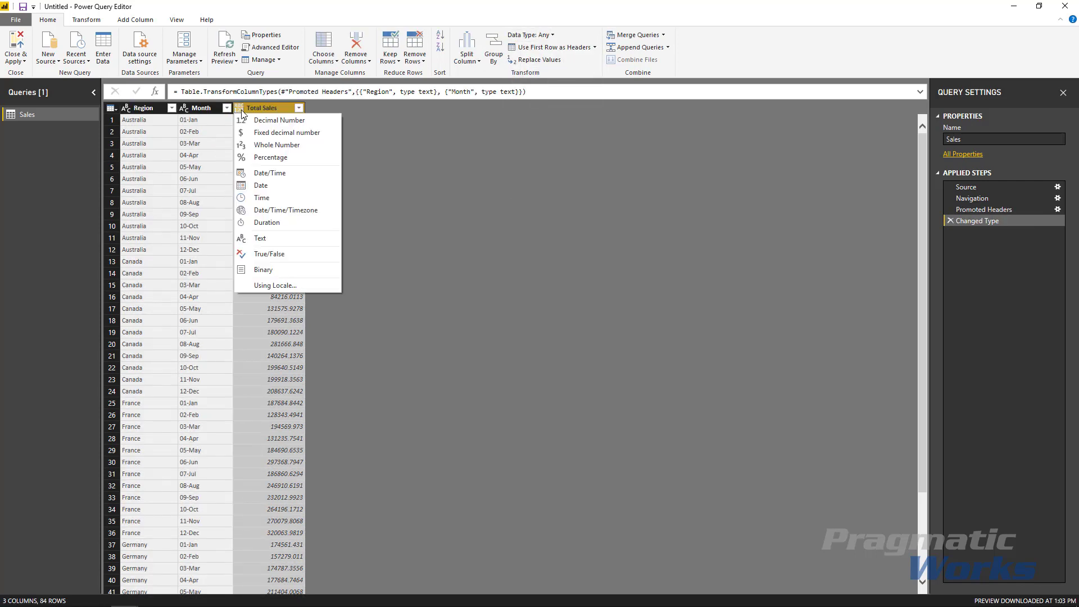
pyautogui.click(273, 121)
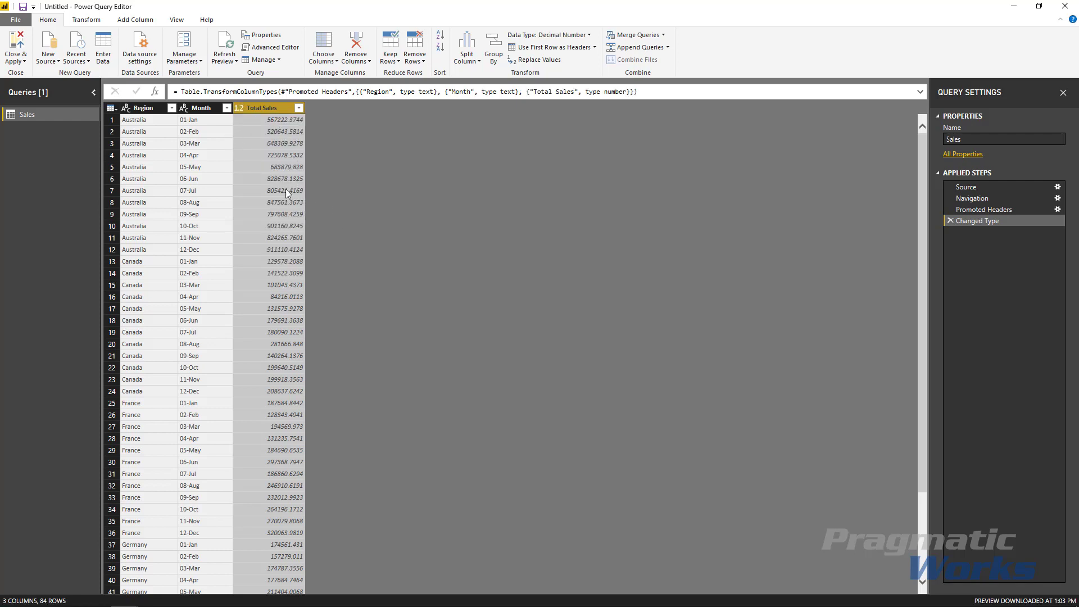
pyautogui.click(19, 52)
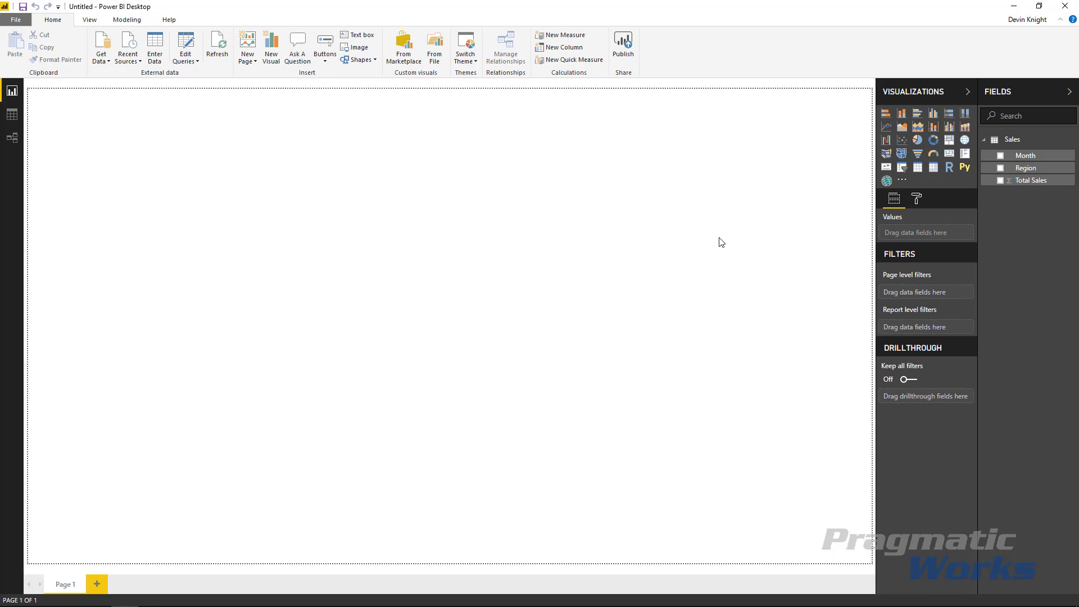
# - Add a card visual showing Total Sales, resized wider and shorter
pyautogui.click(949, 156)
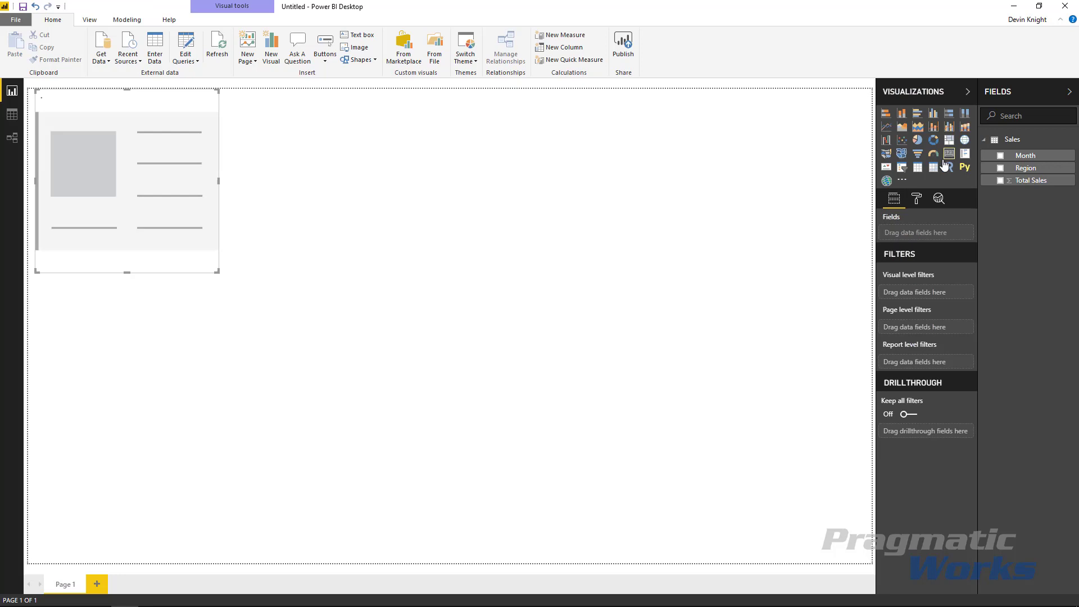
pyautogui.click(1000, 181)
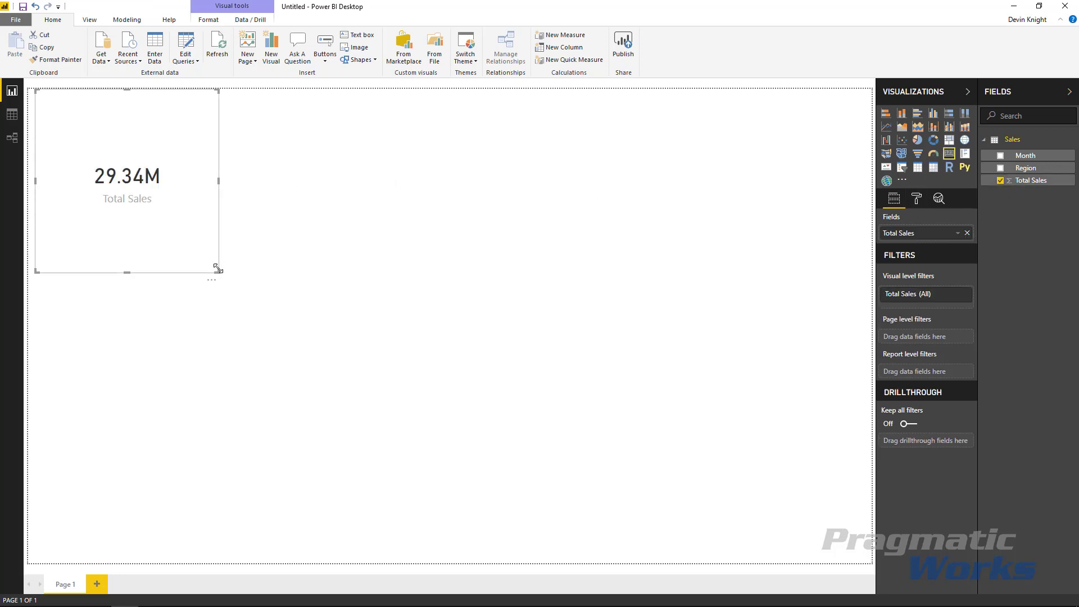
pyautogui.moveTo(217, 271); pyautogui.dragTo(260, 224)
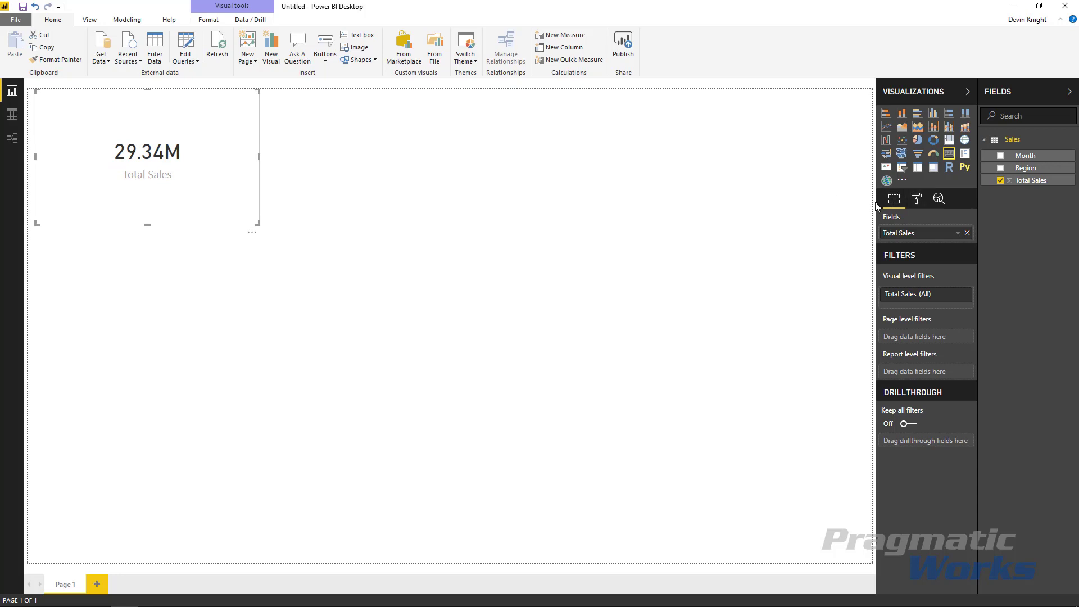
# - Set the card's data label display units to None and move it to the top-right
pyautogui.click(915, 203)
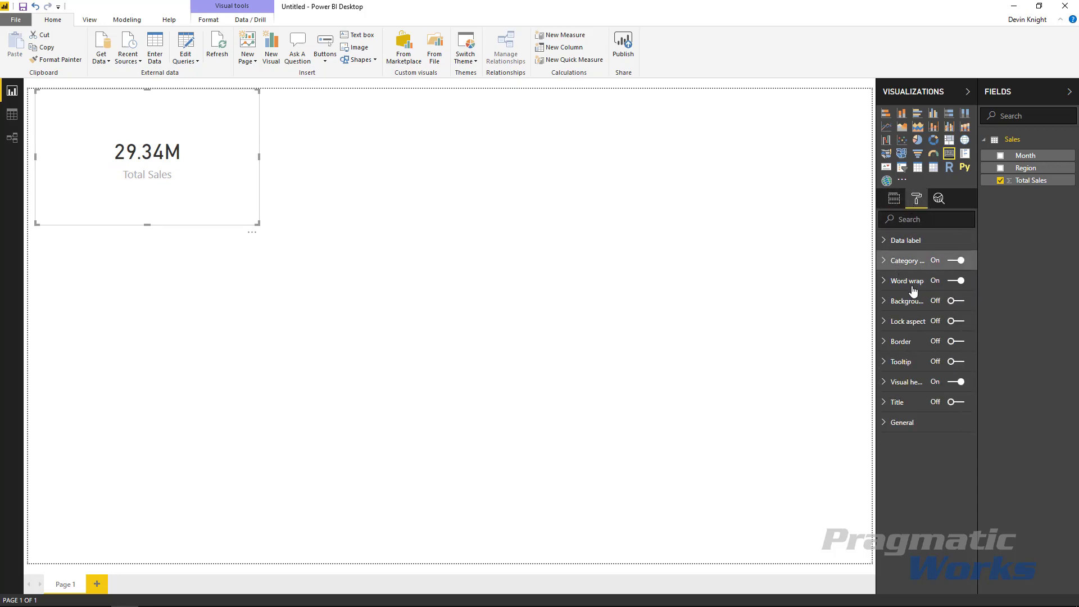
pyautogui.click(890, 242)
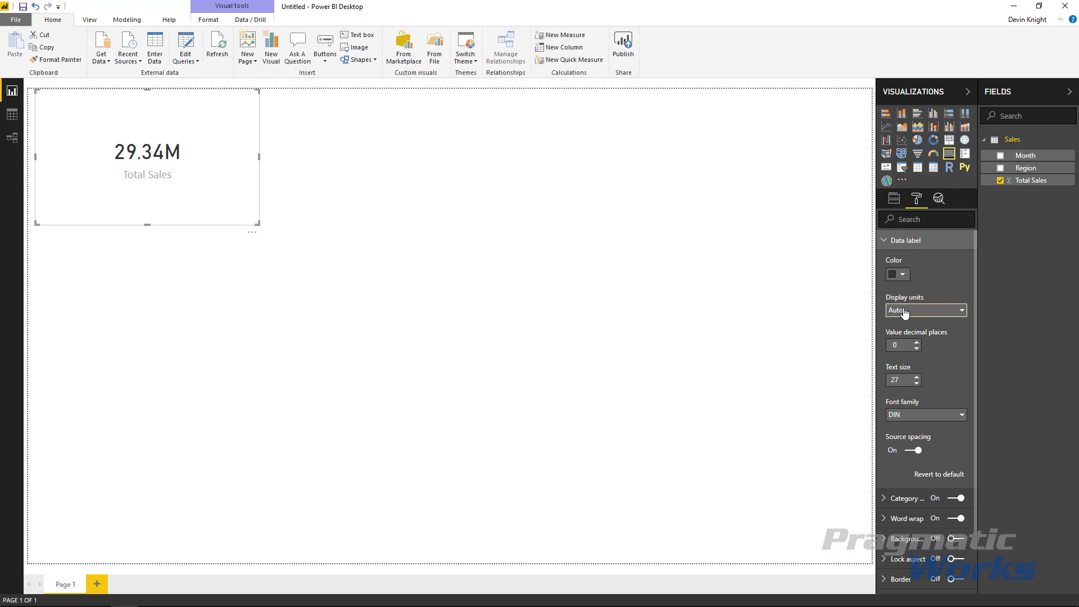
pyautogui.click(935, 313)
pyautogui.click(922, 335)
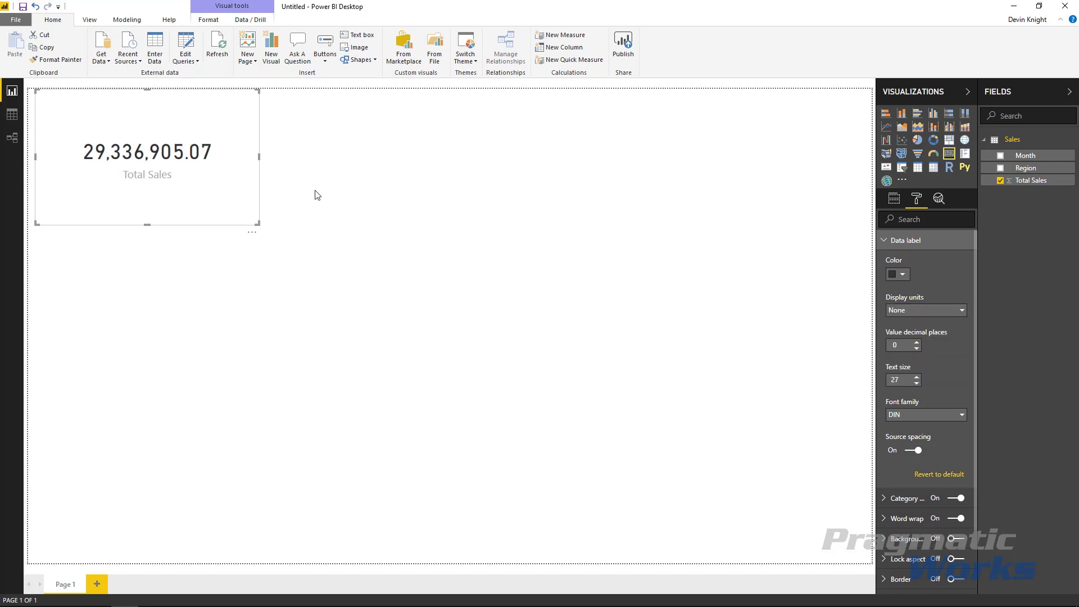
pyautogui.moveTo(174, 101); pyautogui.dragTo(801, 100)
pyautogui.click(576, 146)
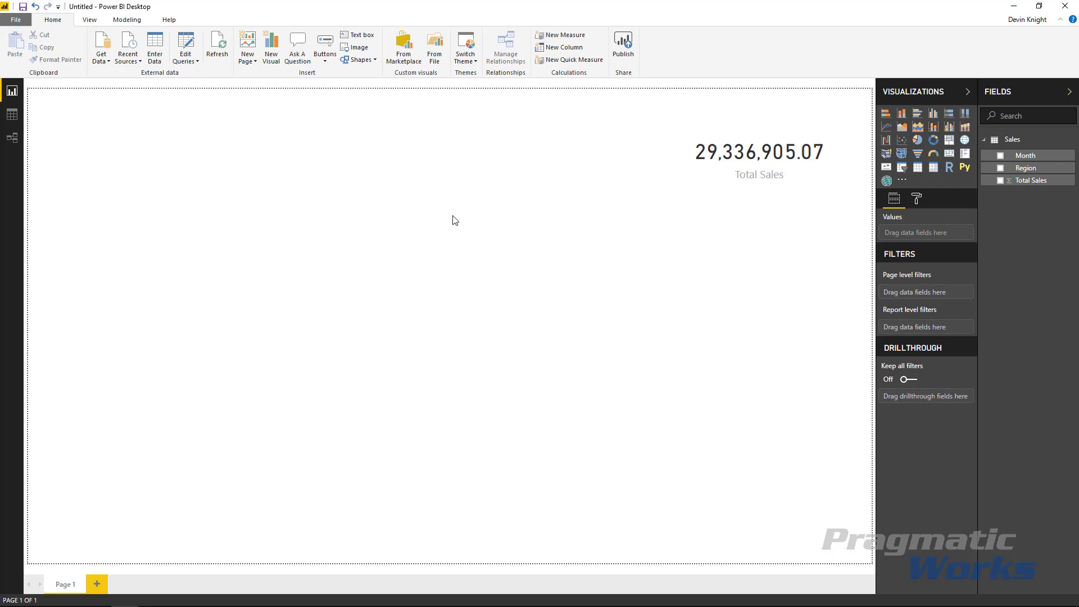
# - Search the marketplace for bar chart visuals and add Stacked Bar Chart by Akvelon
pyautogui.click(404, 66)
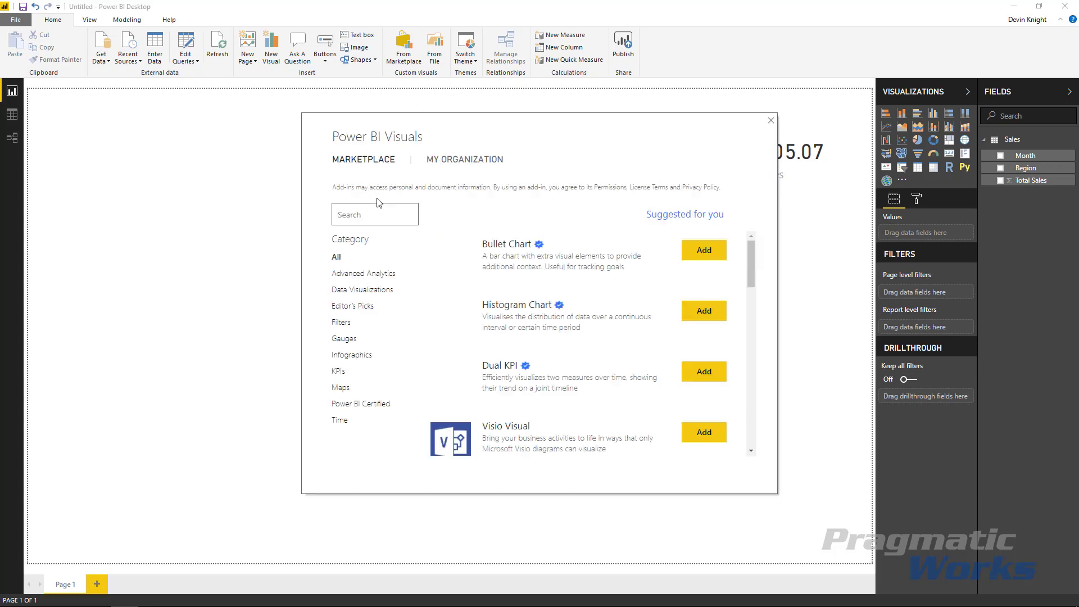
pyautogui.write('bar chart')
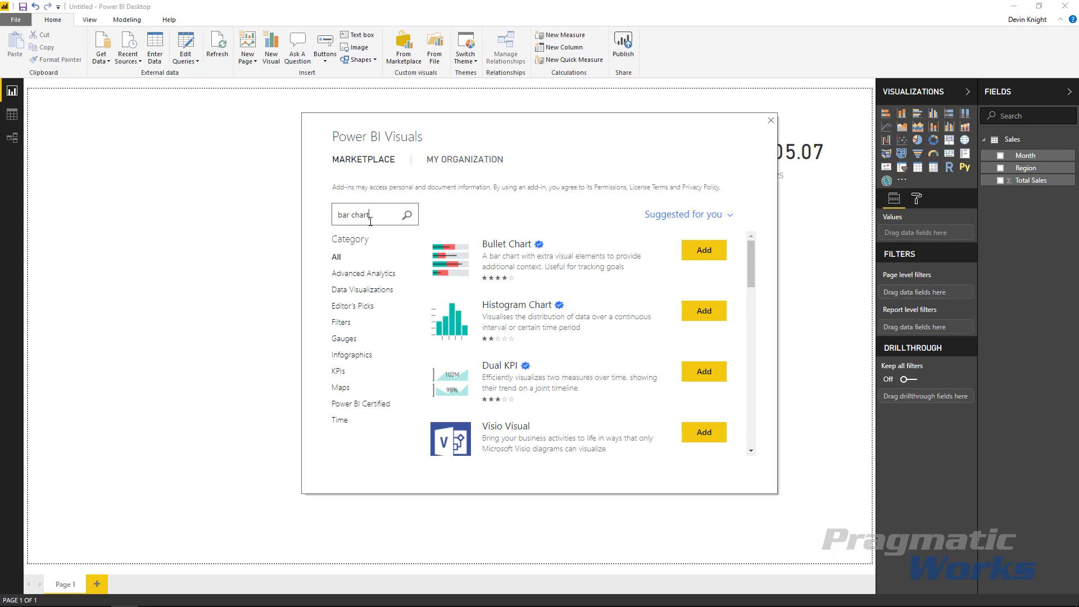
pyautogui.click(407, 214)
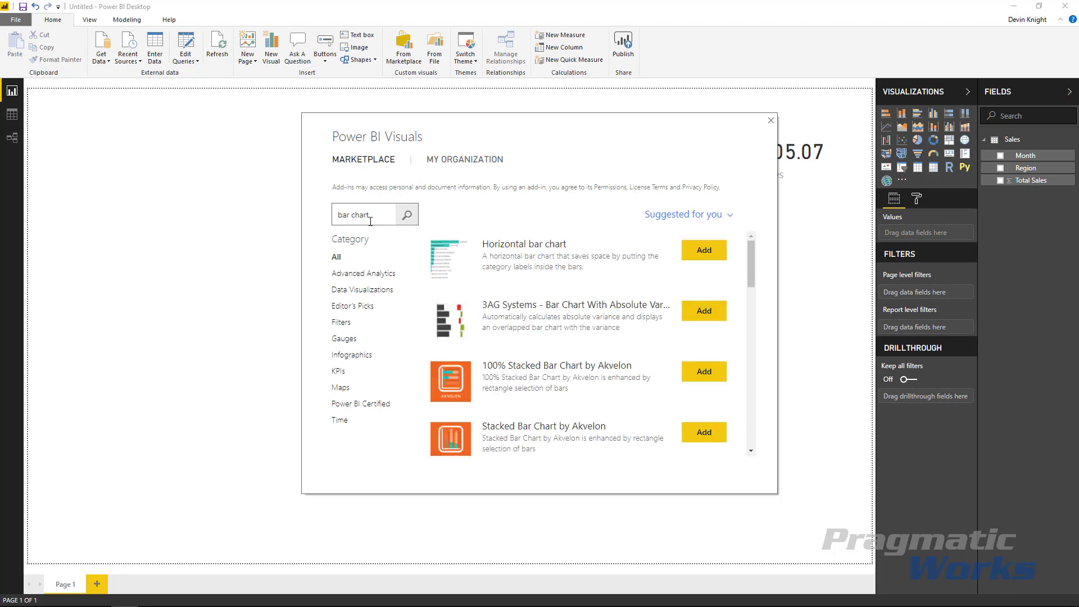
pyautogui.scroll(-1, 508, 391)
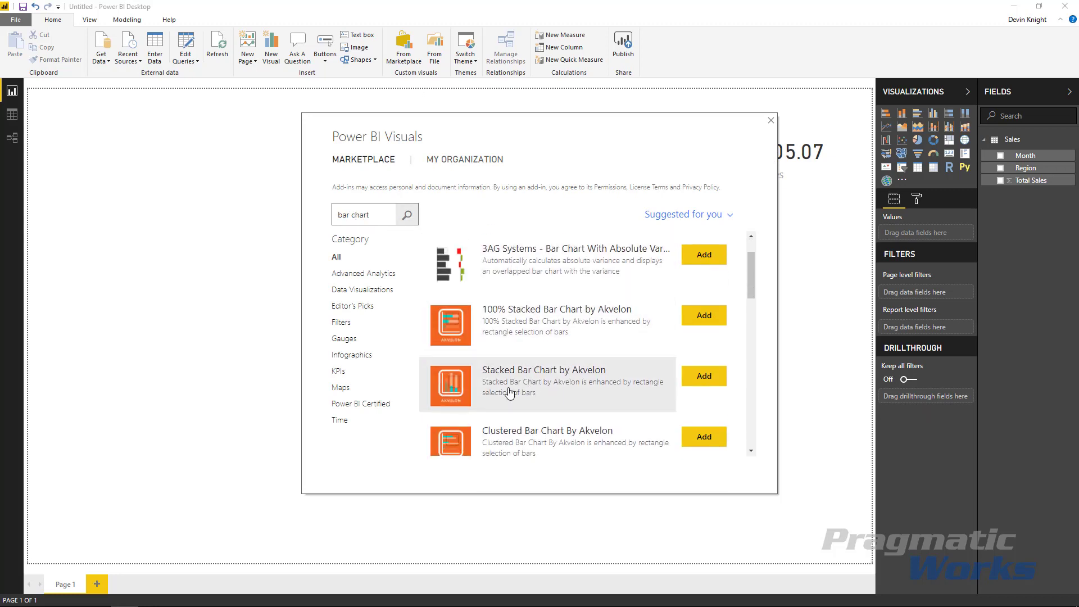
pyautogui.click(568, 395)
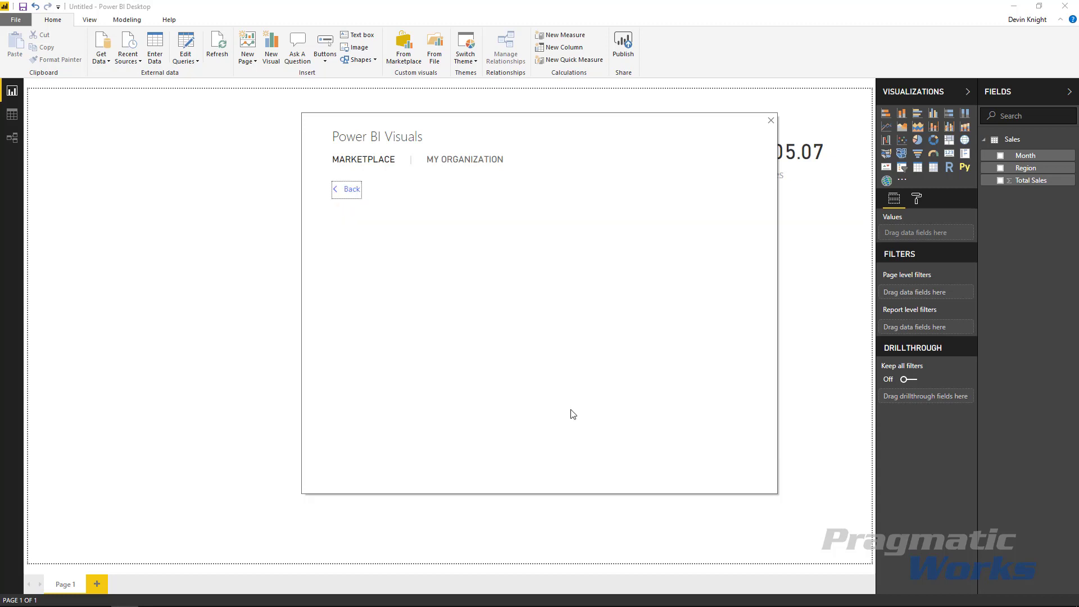
pyautogui.click(345, 325)
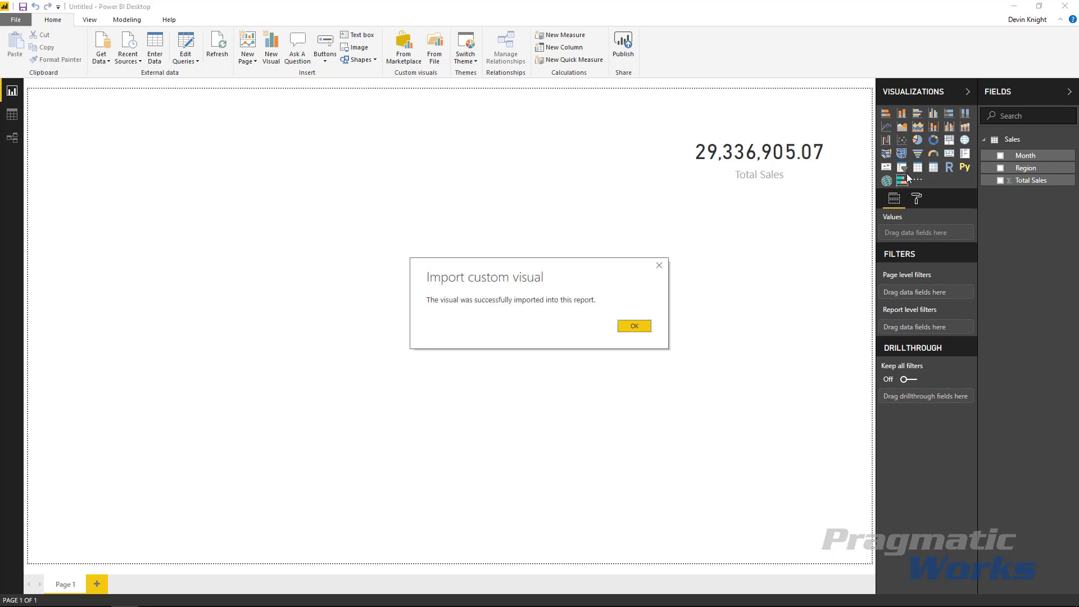
# - Place the Akvelon stacked bar visual at the top-left, sized to fill the page's left half
pyautogui.click(633, 326)
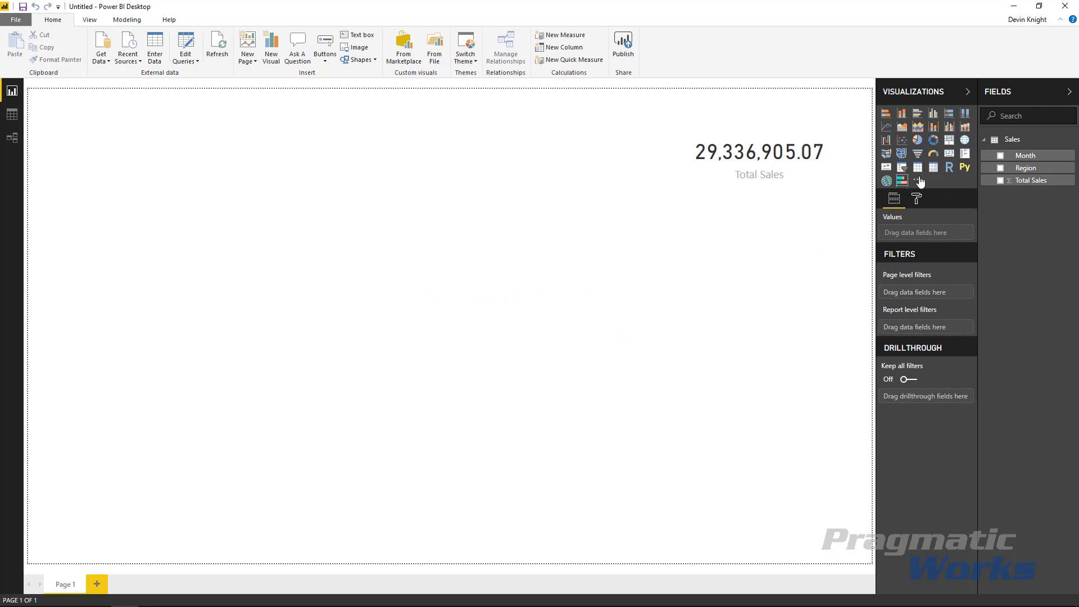
pyautogui.click(901, 181)
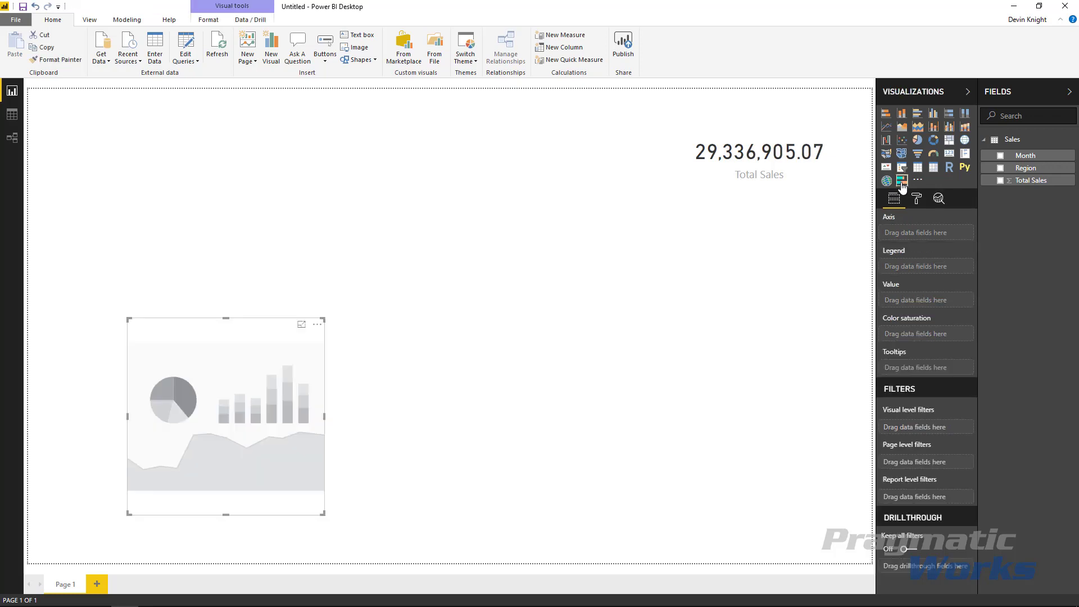
pyautogui.moveTo(259, 330); pyautogui.dragTo(167, 101)
pyautogui.moveTo(230, 285); pyautogui.dragTo(240, 291)
pyautogui.moveTo(298, 318); pyautogui.dragTo(655, 560)
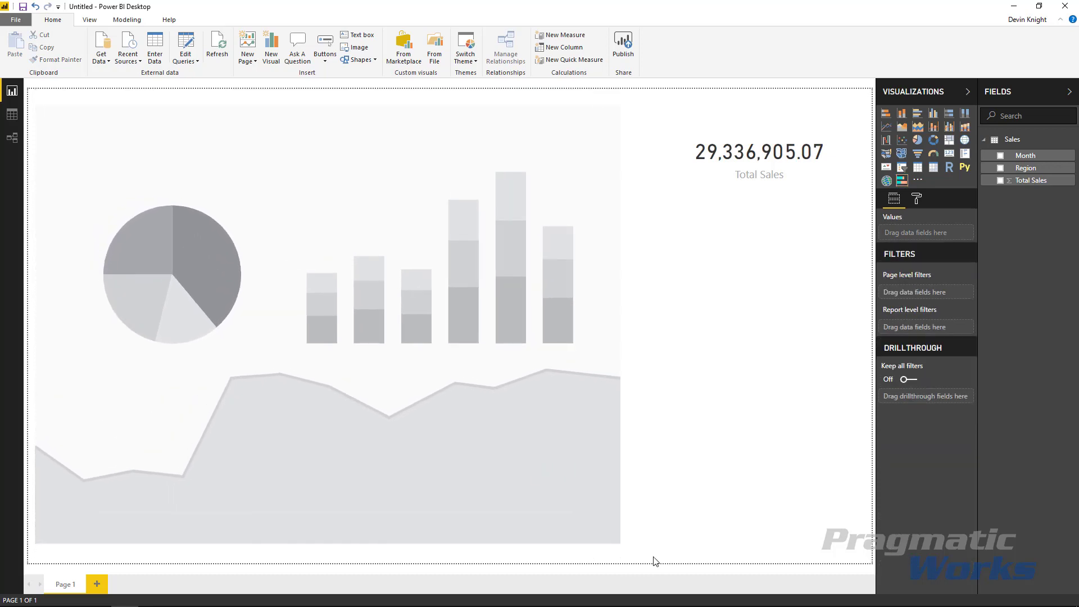
# - Assign Month to Axis, Region to Legend and Total Sales to Value
pyautogui.click(543, 298)
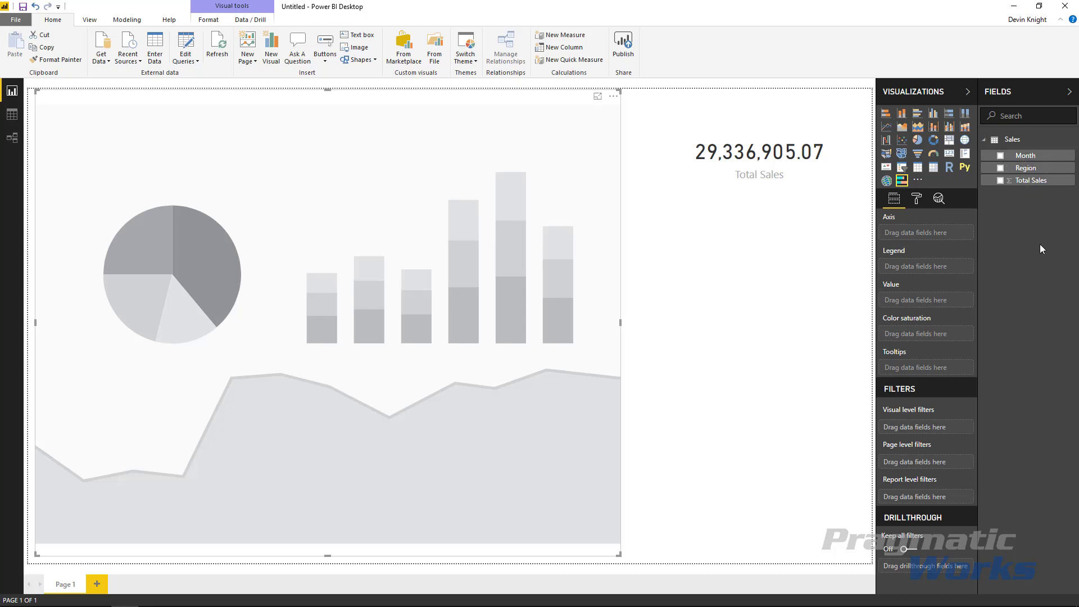
pyautogui.moveTo(1024, 156); pyautogui.dragTo(933, 234)
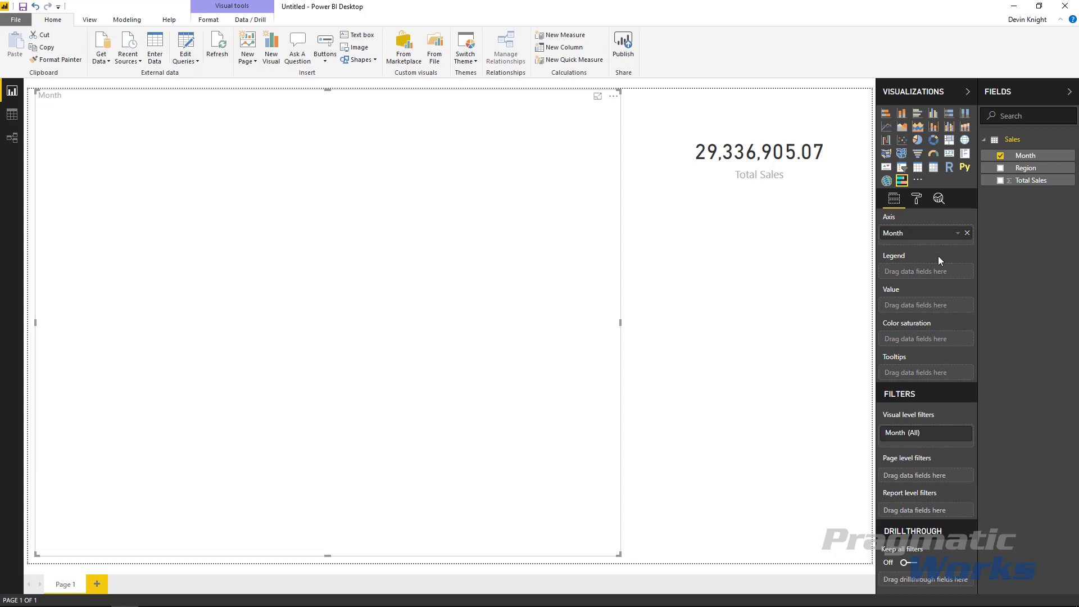
pyautogui.moveTo(1025, 168); pyautogui.dragTo(935, 276)
pyautogui.moveTo(1031, 180); pyautogui.dragTo(948, 312)
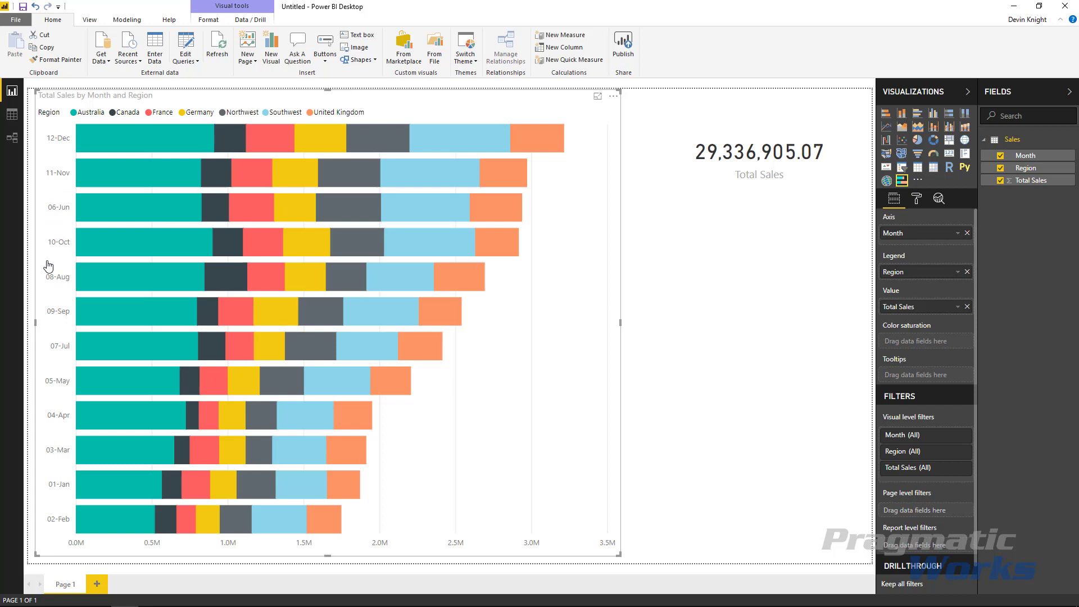
pyautogui.click(613, 96)
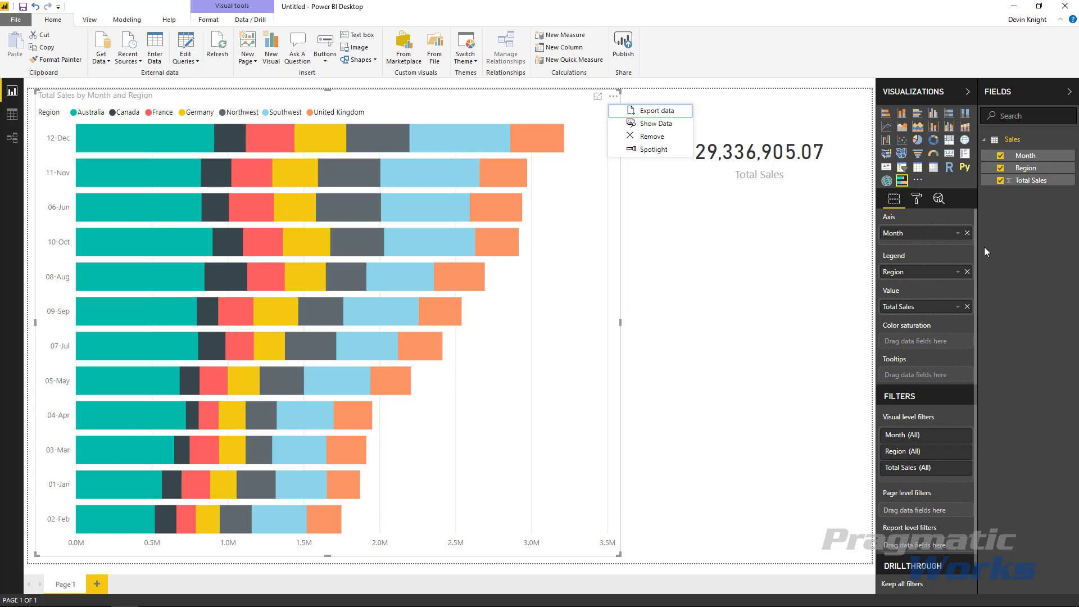
pyautogui.click(600, 288)
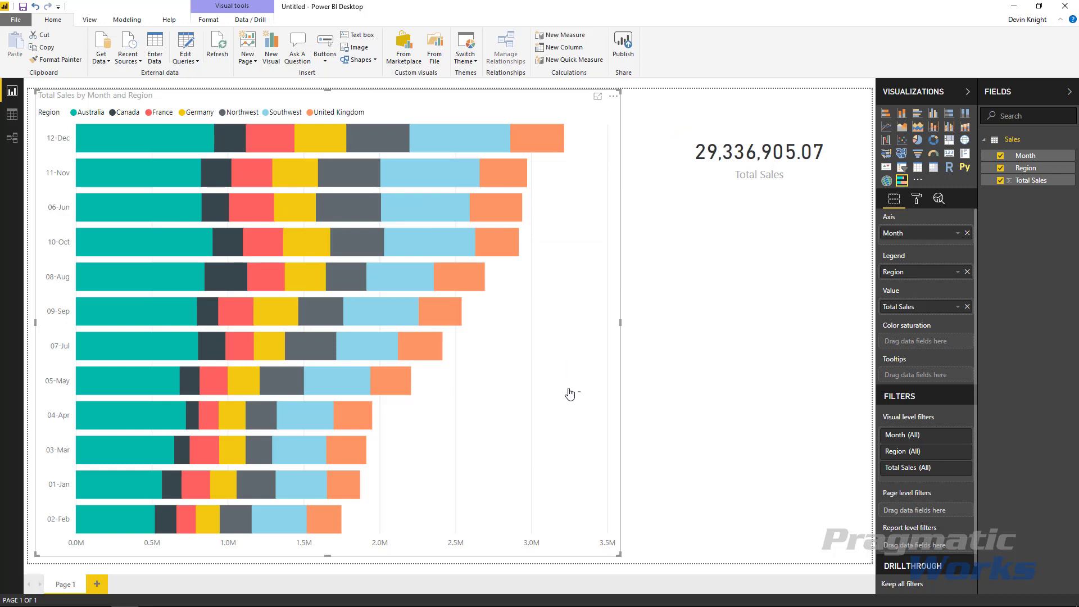
pyautogui.moveTo(581, 392); pyautogui.dragTo(250, 225)
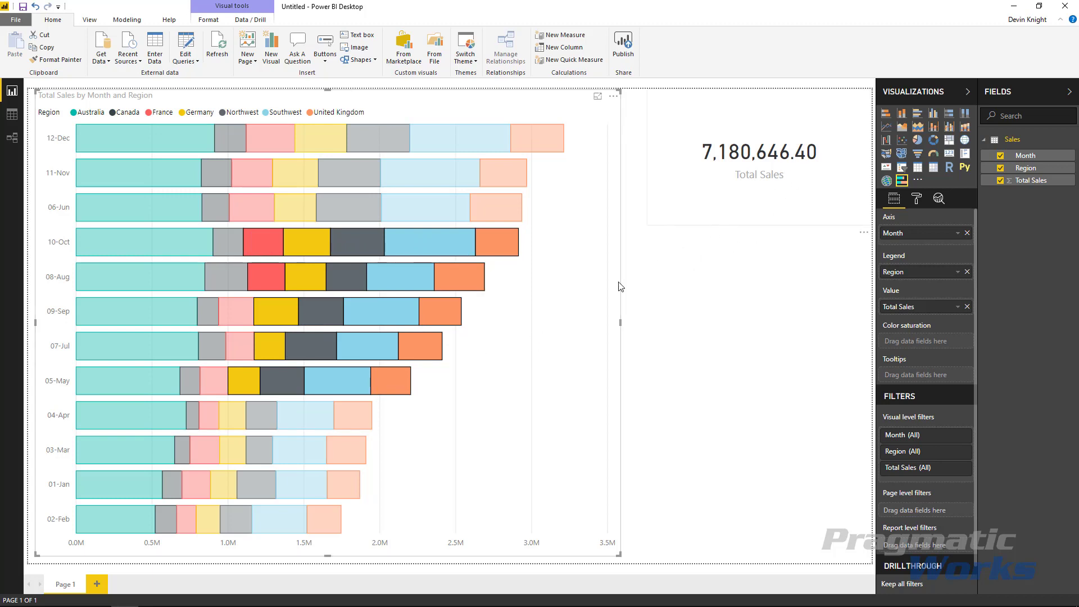
pyautogui.moveTo(413, 488); pyautogui.dragTo(331, 400)
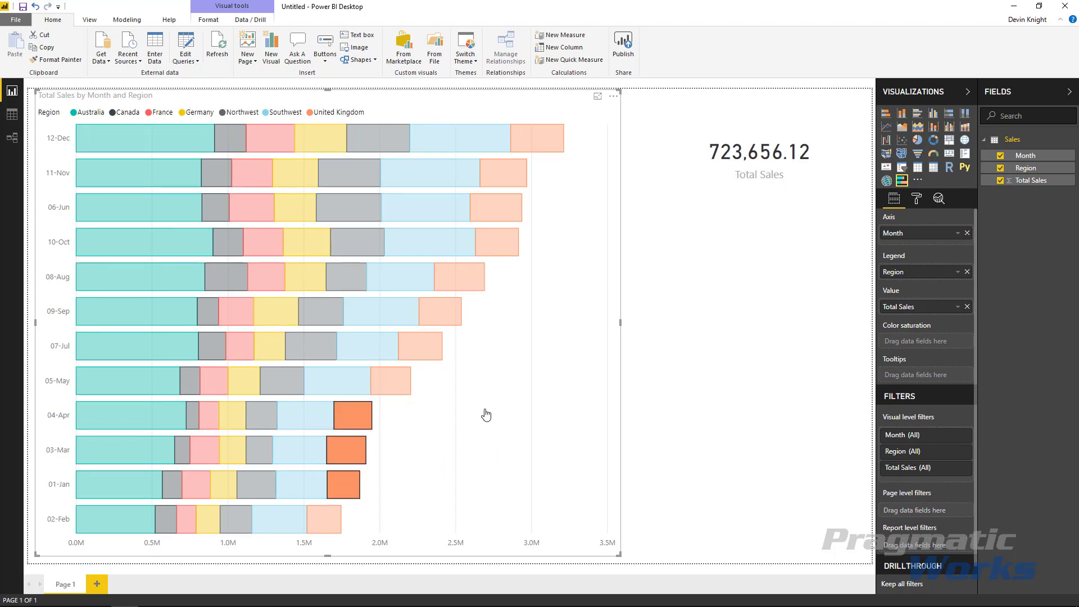
pyautogui.moveTo(375, 500); pyautogui.dragTo(247, 403)
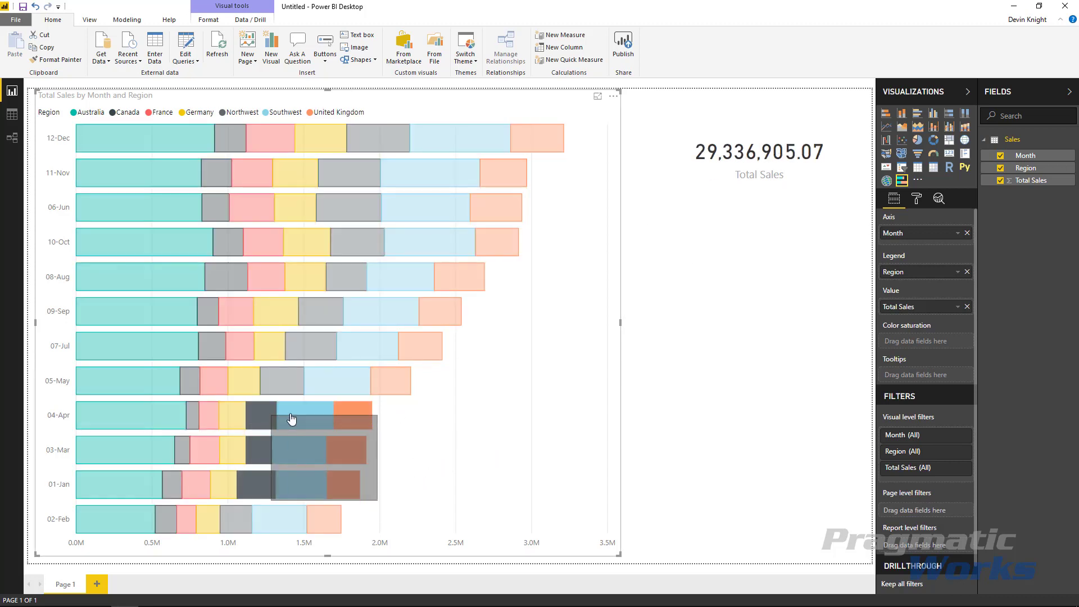
pyautogui.click(522, 418)
pyautogui.moveTo(462, 464); pyautogui.dragTo(66, 211)
pyautogui.moveTo(427, 345)
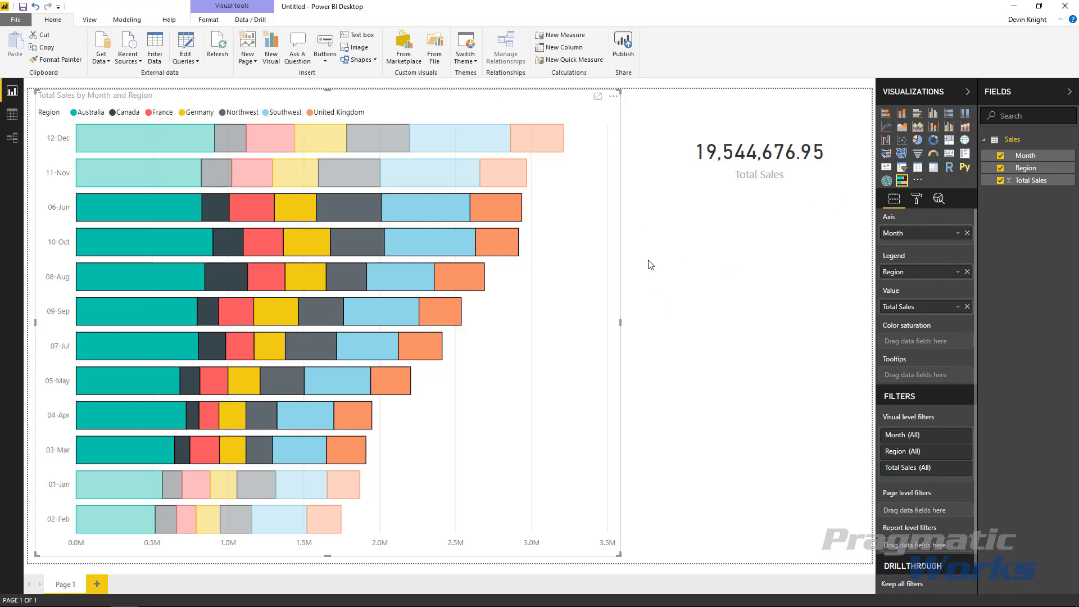
pyautogui.click(545, 332)
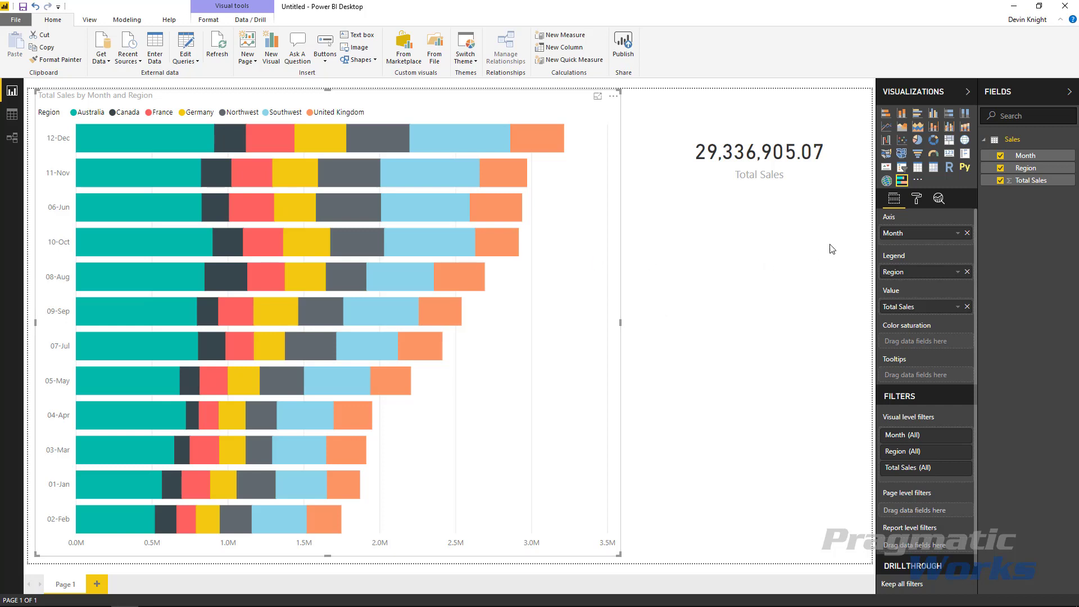
# - In the chart's Format pane, test Selection save settings with a bar selection, then clear it
pyautogui.click(915, 199)
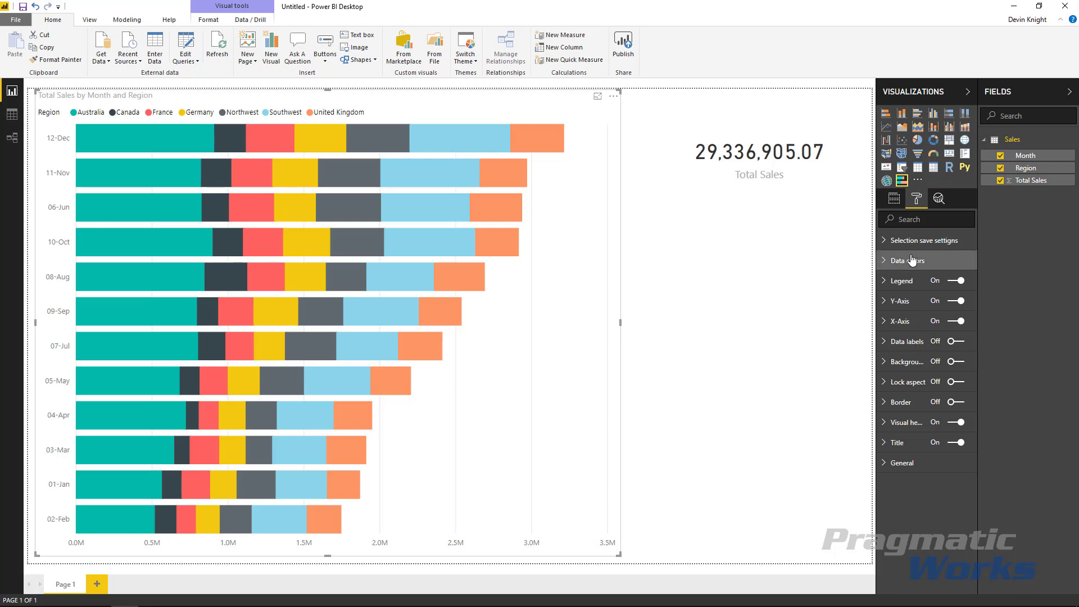
pyautogui.click(888, 242)
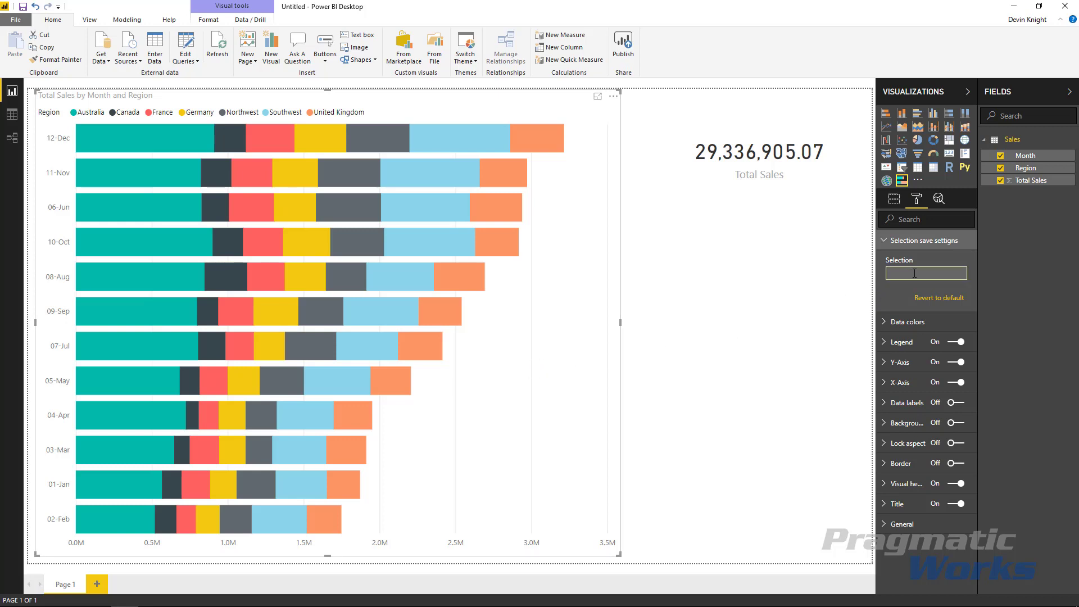
pyautogui.moveTo(544, 388); pyautogui.dragTo(405, 275)
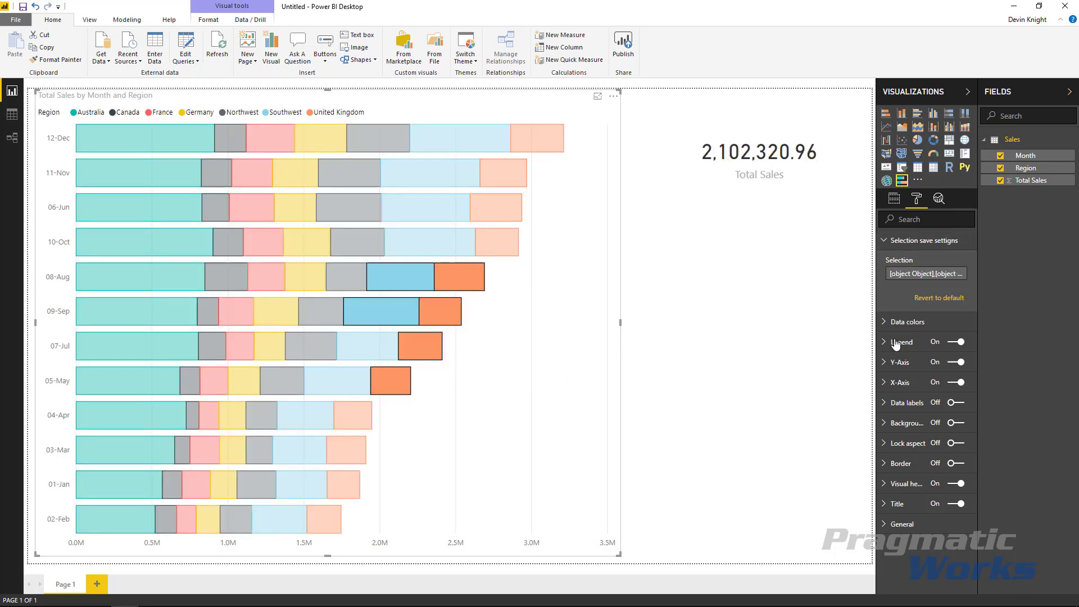
pyautogui.click(927, 274)
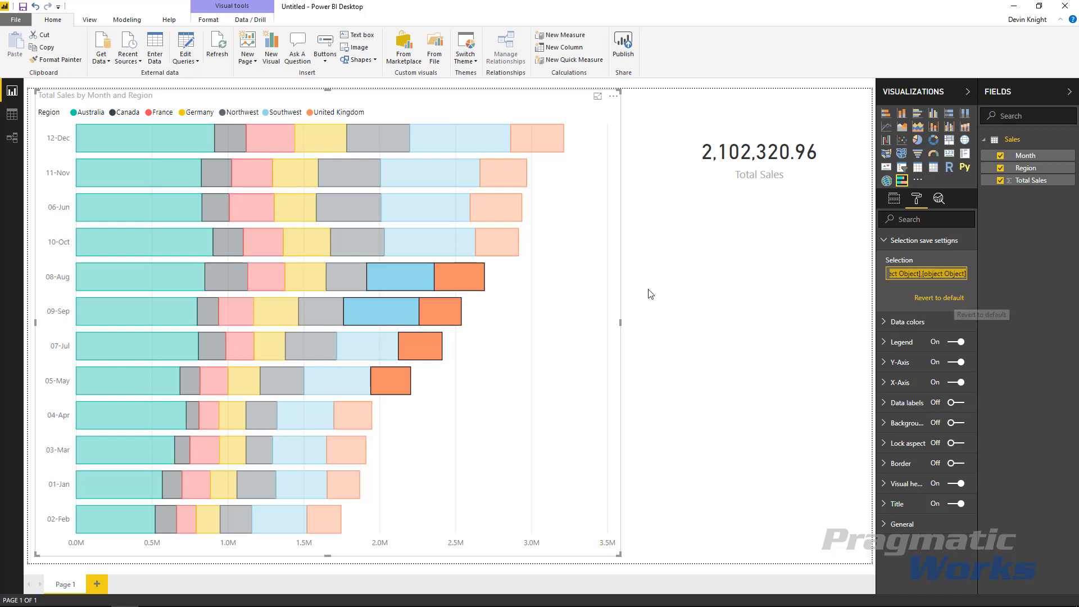
pyautogui.click(579, 328)
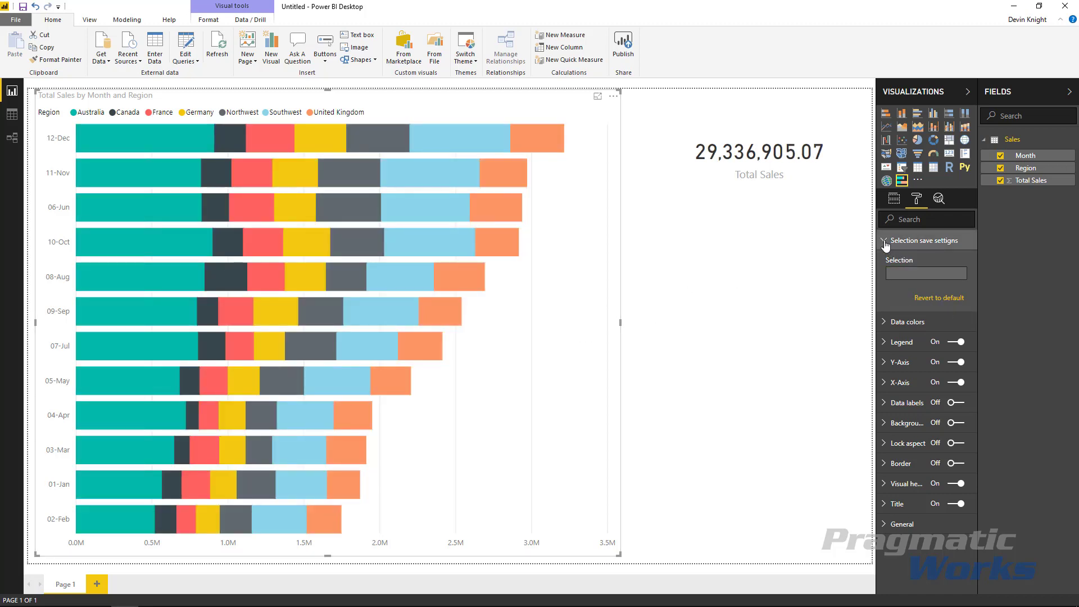
pyautogui.click(885, 244)
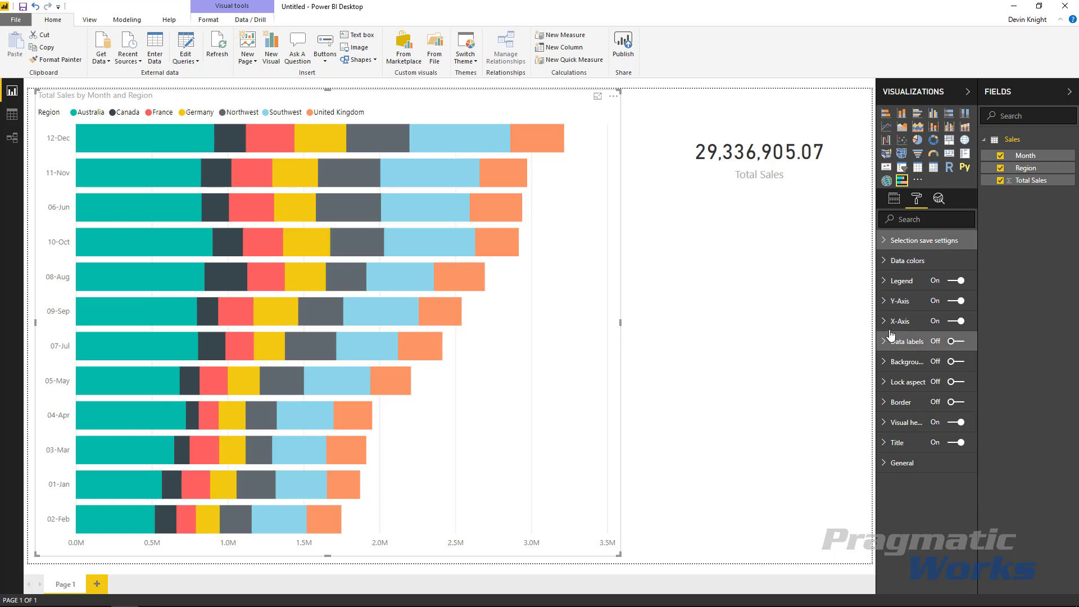
# - Under Data colors, change Canada's colour to the purple theme colour
pyautogui.click(885, 262)
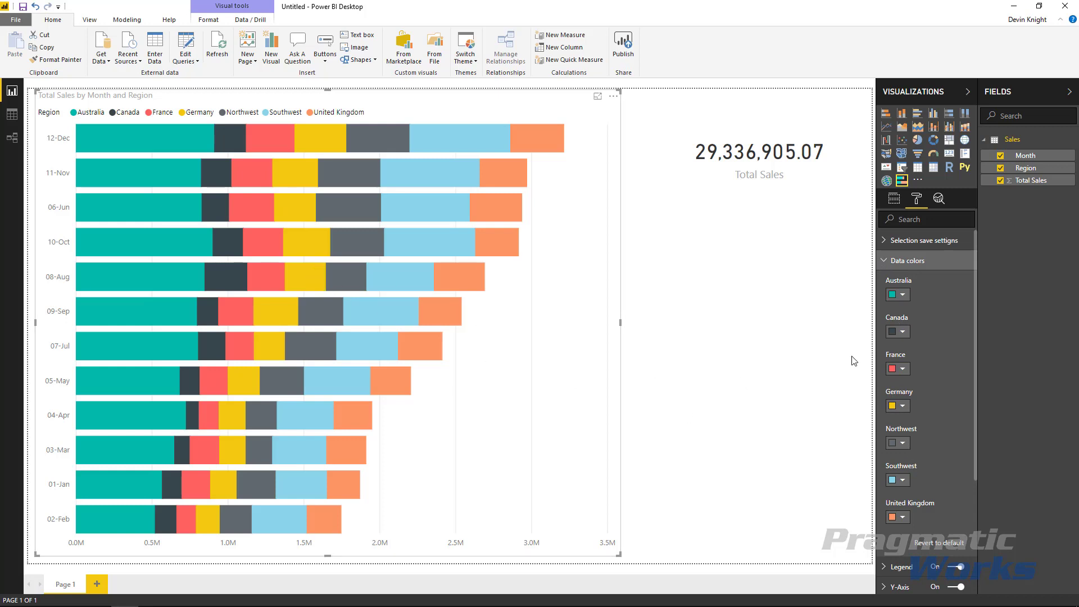
pyautogui.click(903, 332)
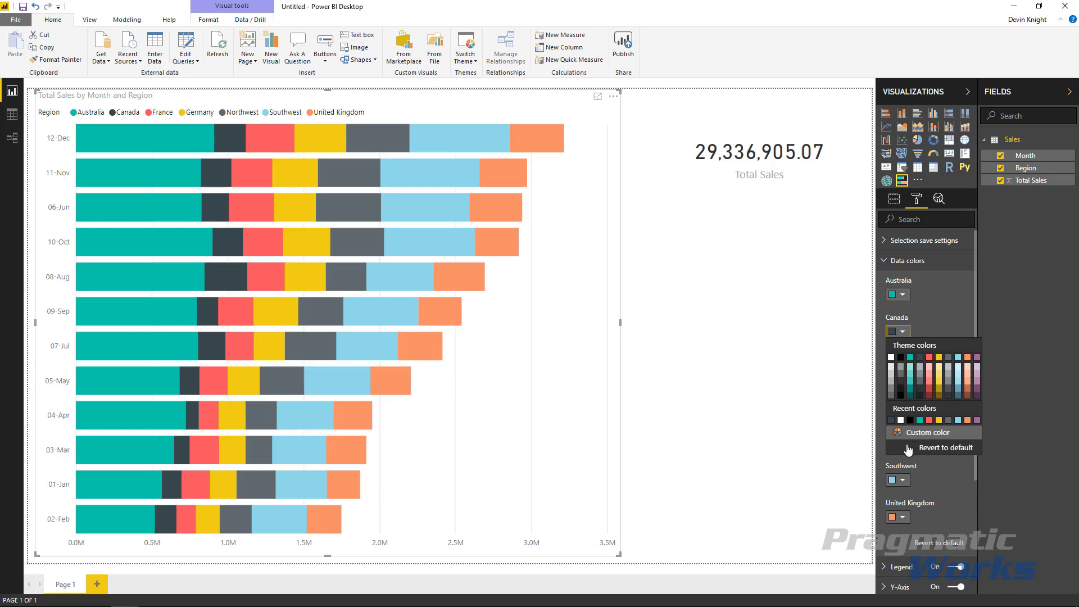
pyautogui.click(976, 357)
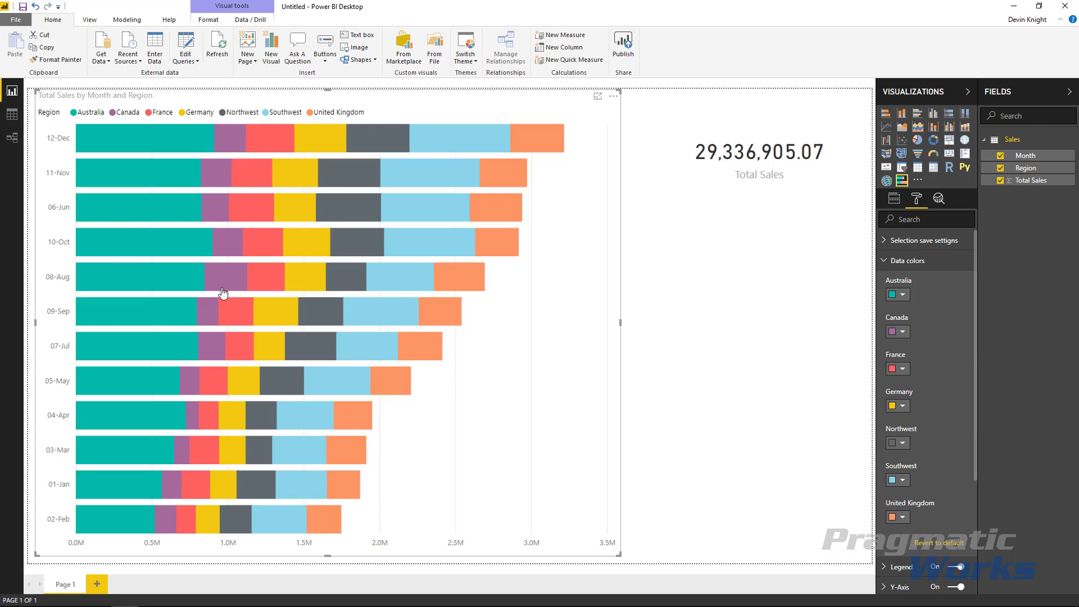
# - Position the chart legend at Right center with text size 10
pyautogui.click(890, 266)
pyautogui.click(895, 281)
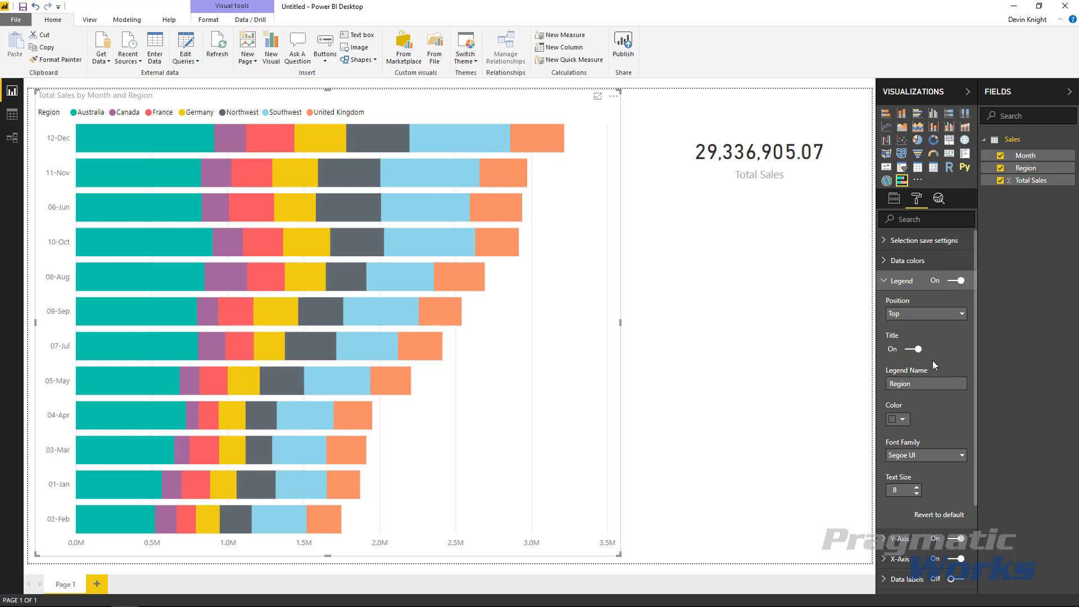
pyautogui.click(958, 315)
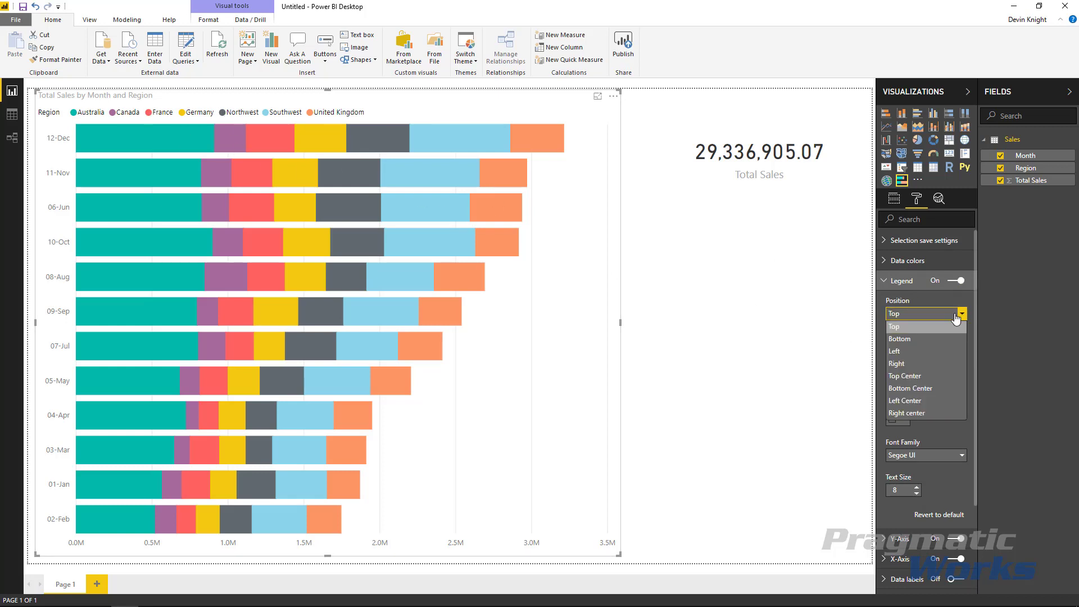
pyautogui.click(929, 363)
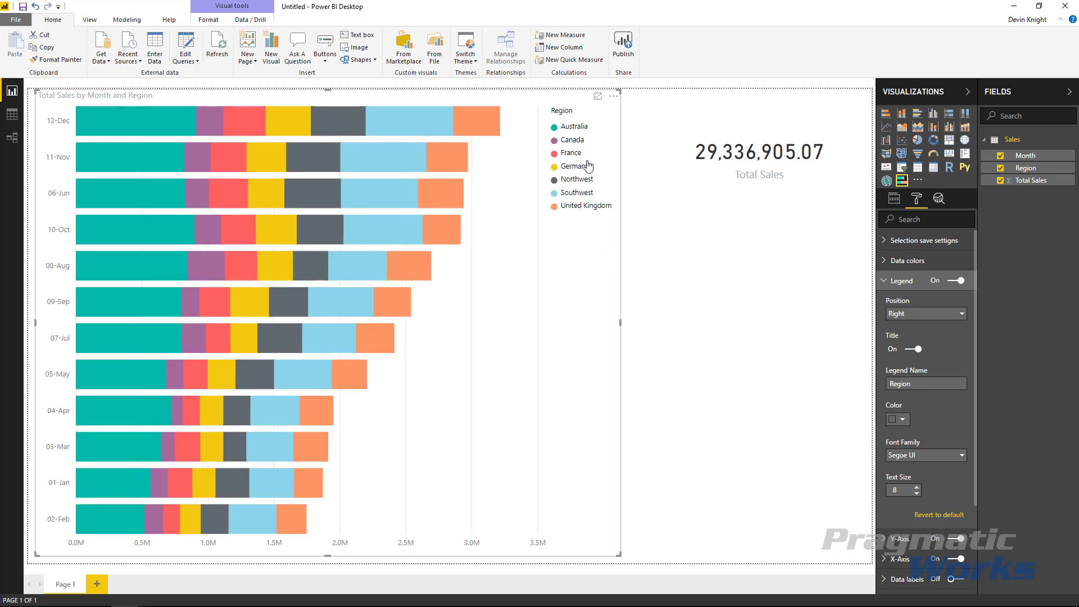
pyautogui.click(928, 315)
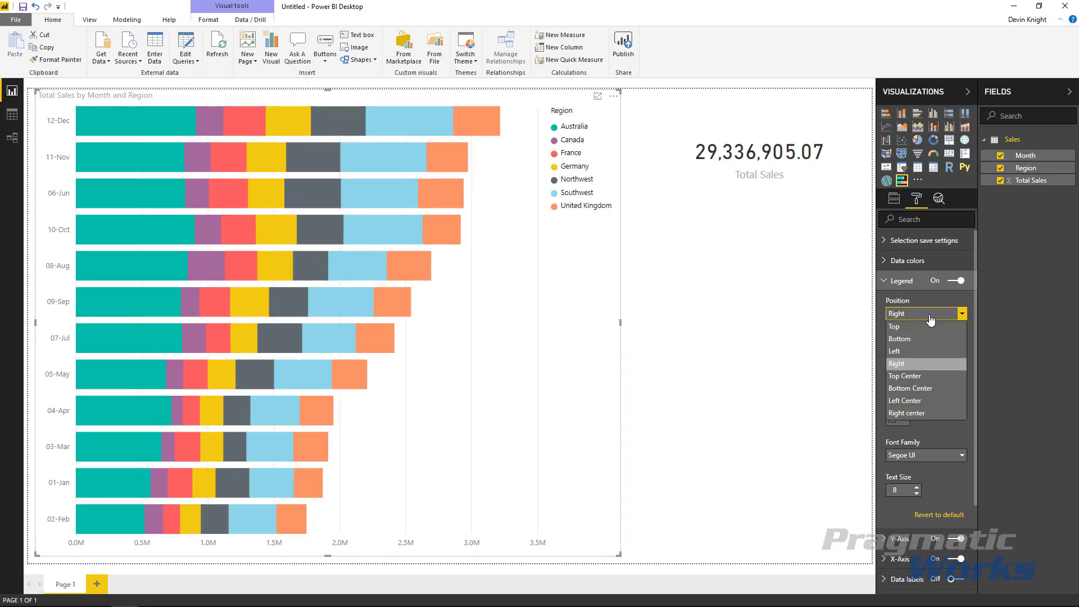
pyautogui.click(908, 412)
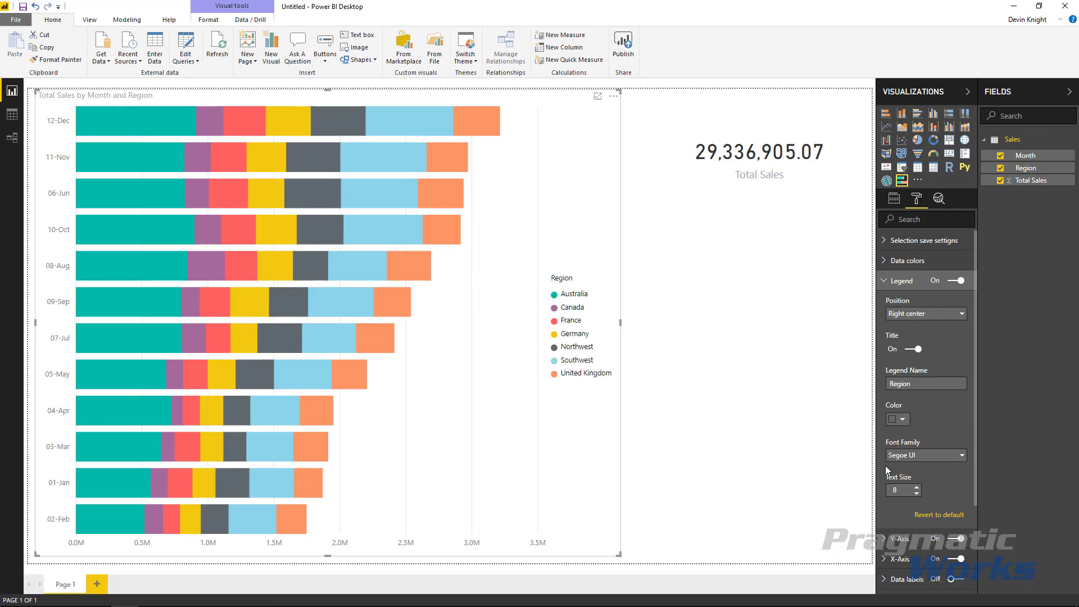
pyautogui.click(917, 487)
pyautogui.click(916, 487)
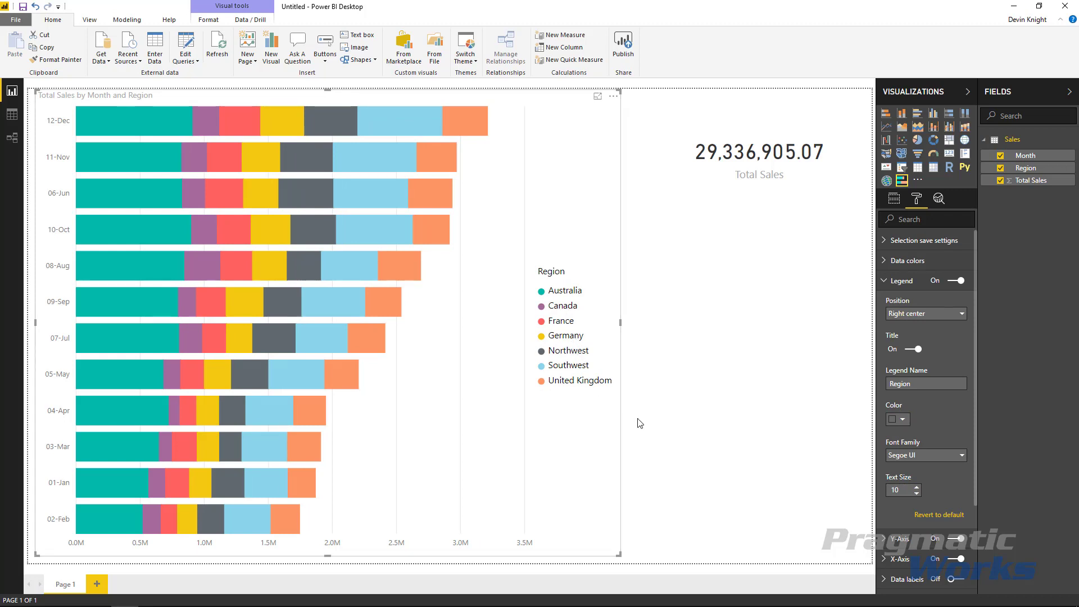
# - Make the legend text black and widen the chart to the right
pyautogui.click(894, 420)
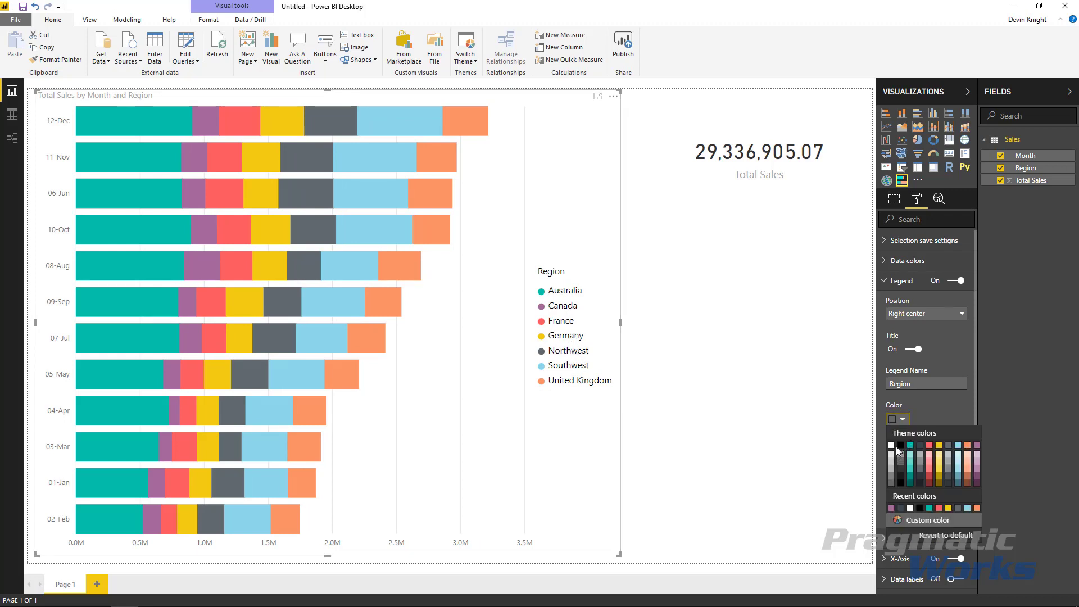
pyautogui.click(900, 446)
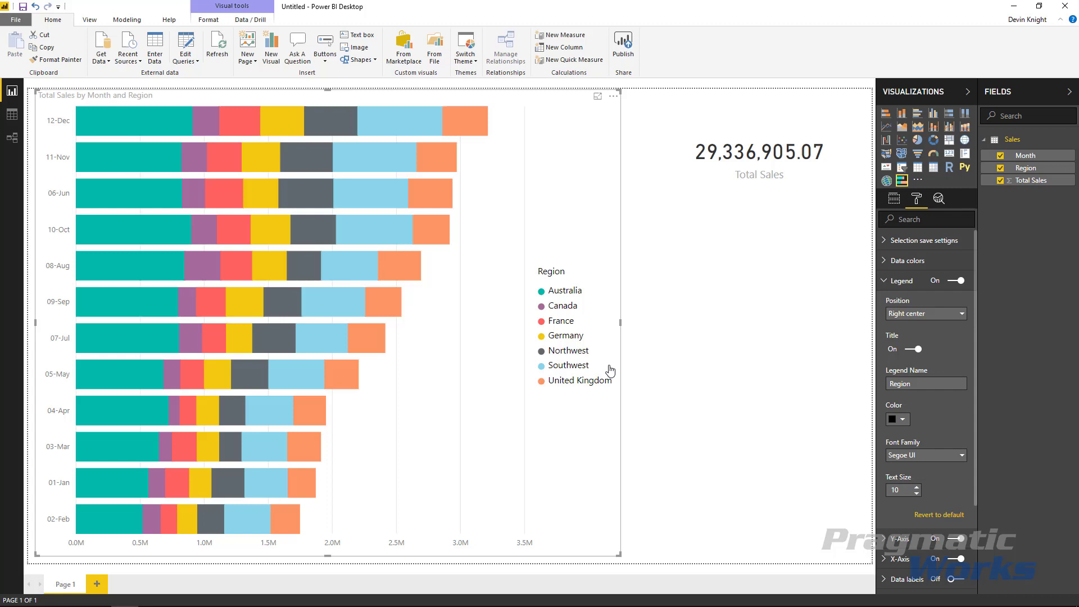
pyautogui.moveTo(621, 323); pyautogui.dragTo(663, 324)
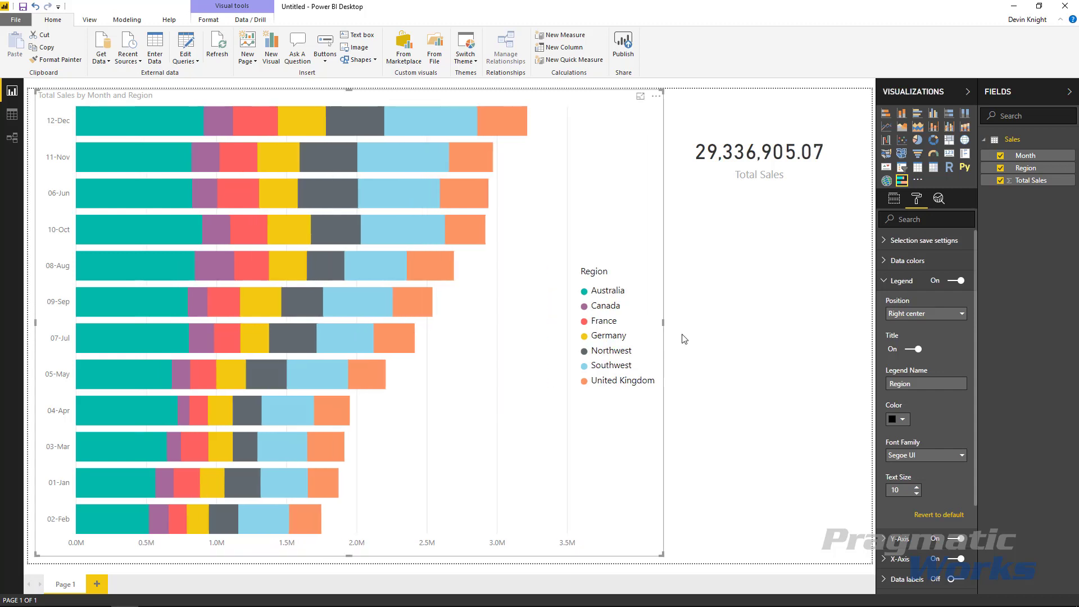
# - In Y-Axis settings, switch the month label position to Right, then back to Left
pyautogui.click(885, 283)
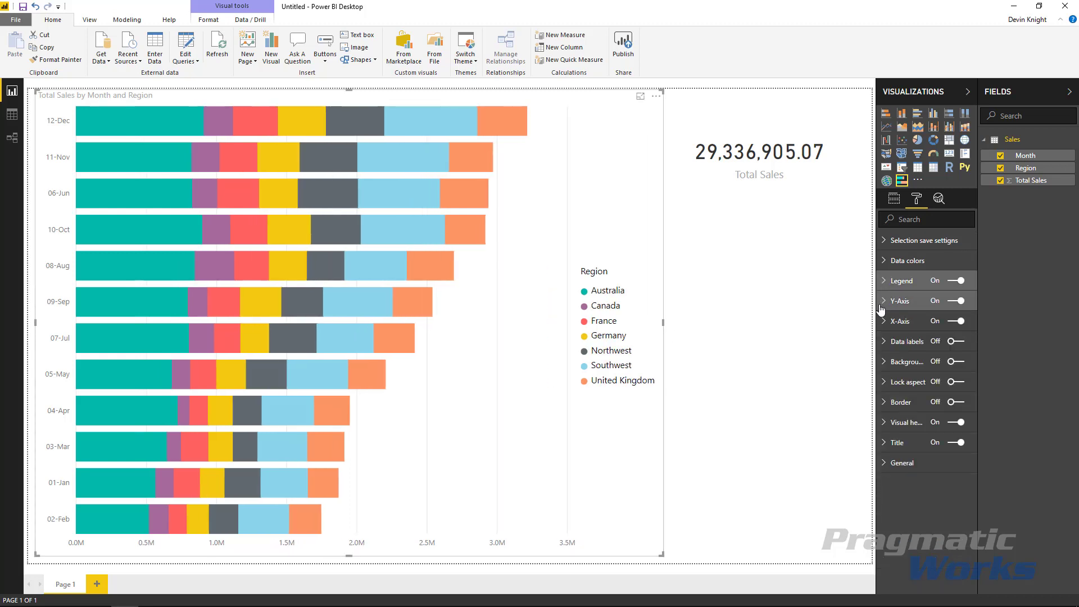
pyautogui.click(899, 300)
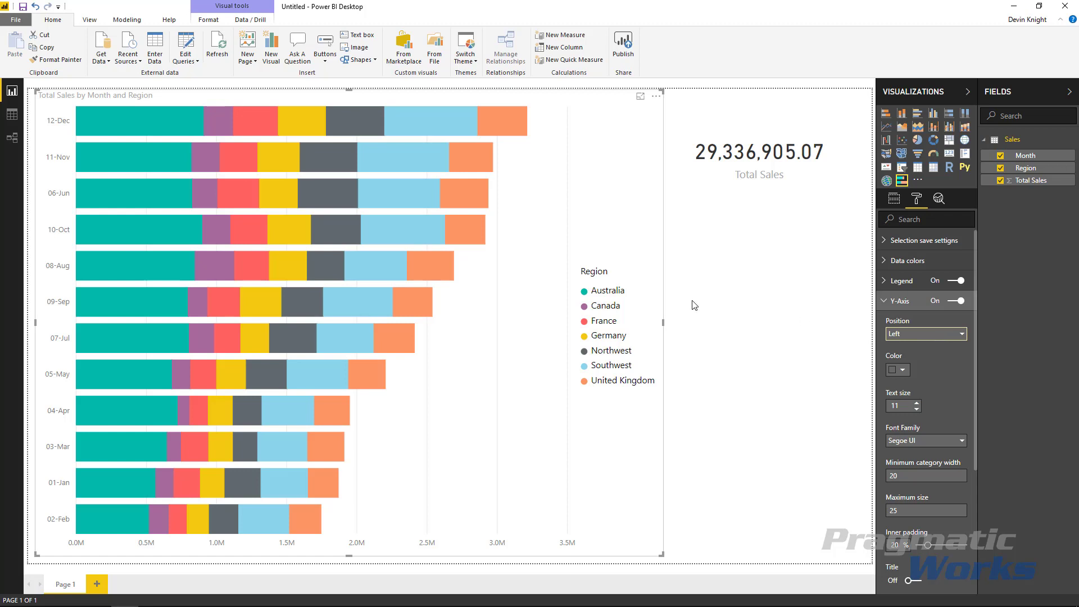
pyautogui.click(960, 334)
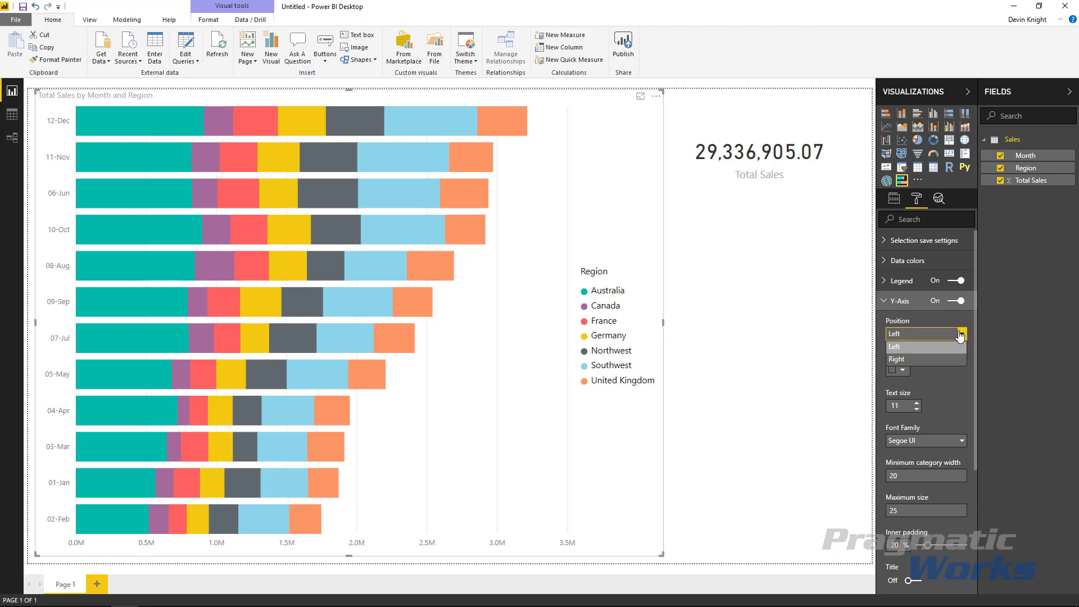
pyautogui.click(946, 360)
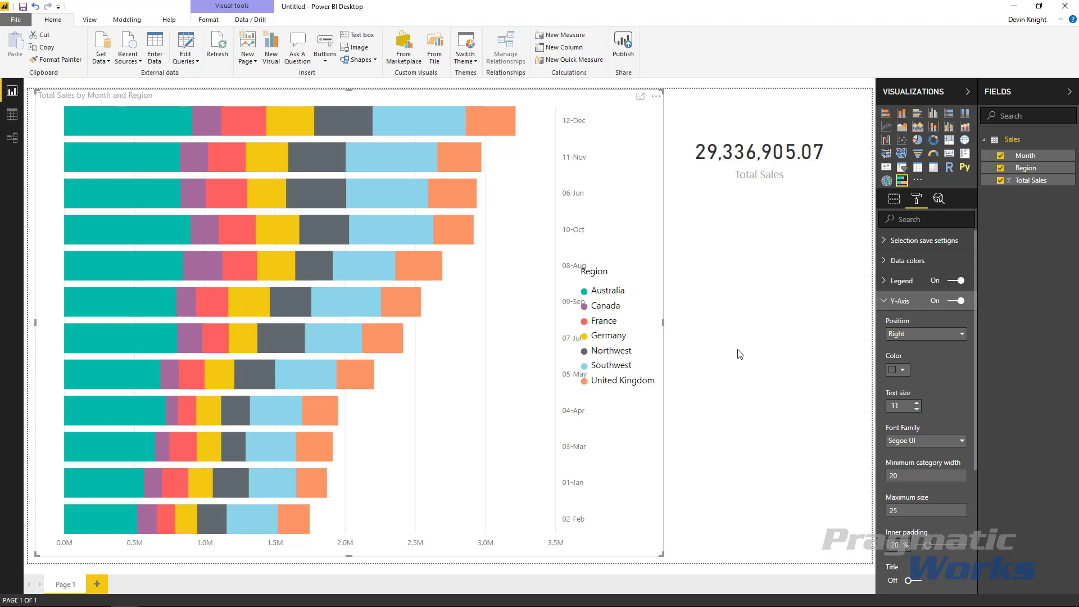
pyautogui.click(945, 335)
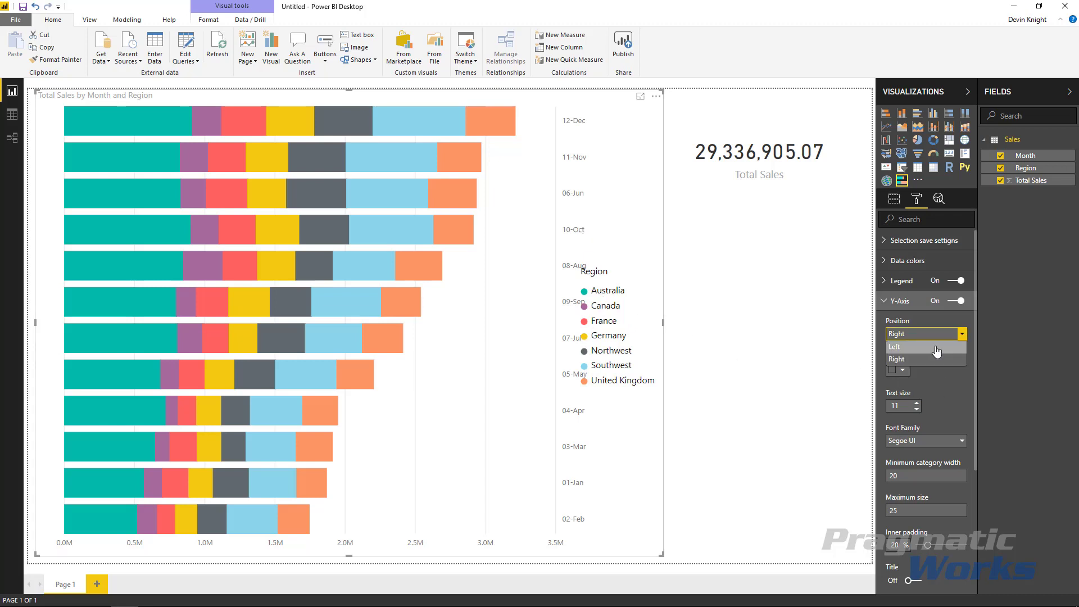
pyautogui.click(933, 347)
# - Make the month labels black at text size 13
pyautogui.click(902, 372)
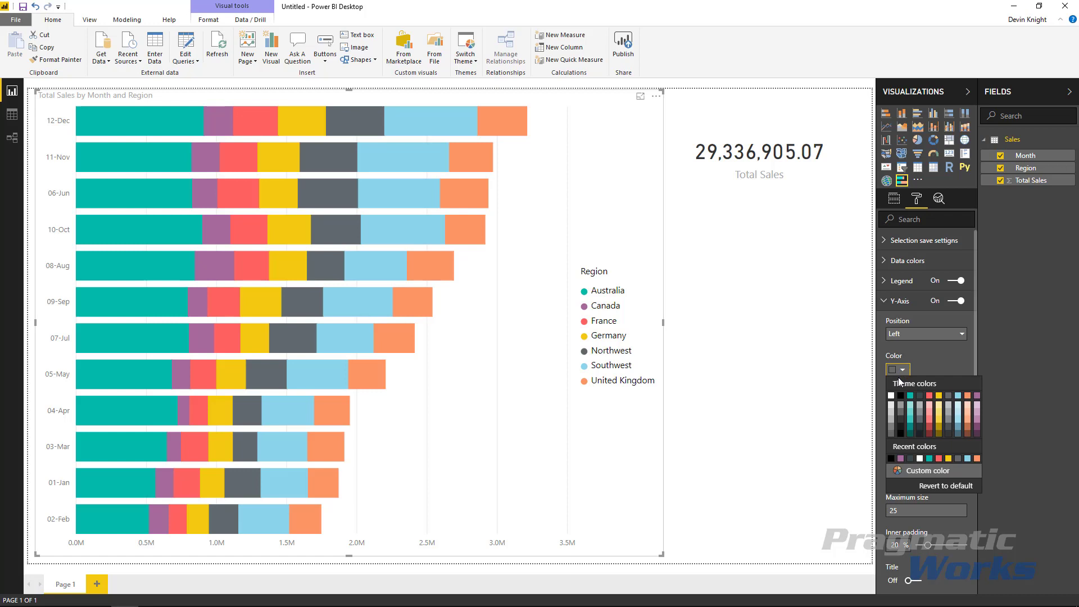
pyautogui.click(900, 396)
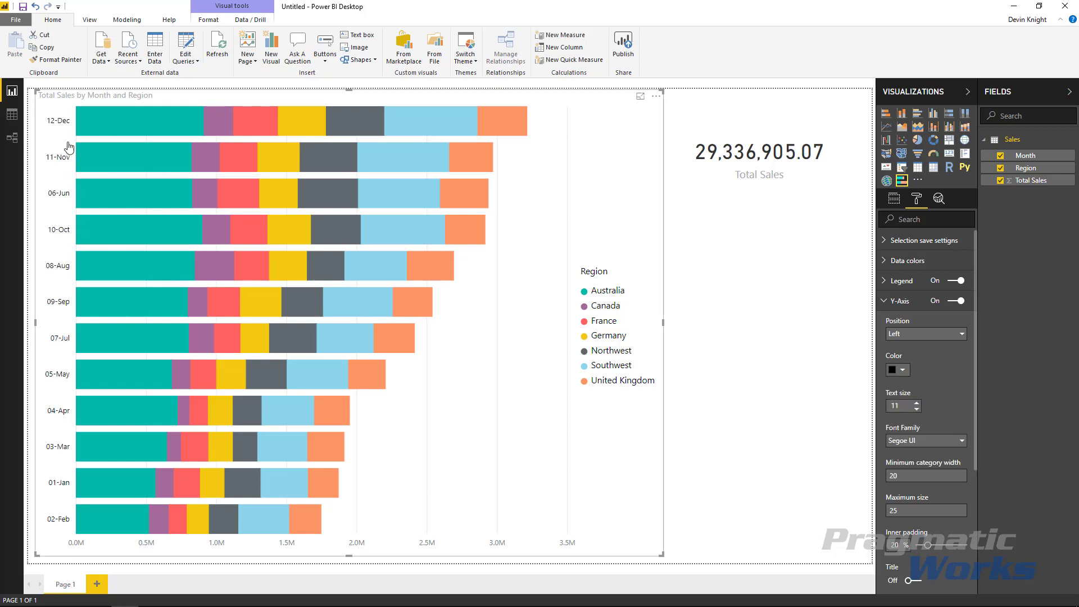
pyautogui.click(916, 404)
pyautogui.click(917, 403)
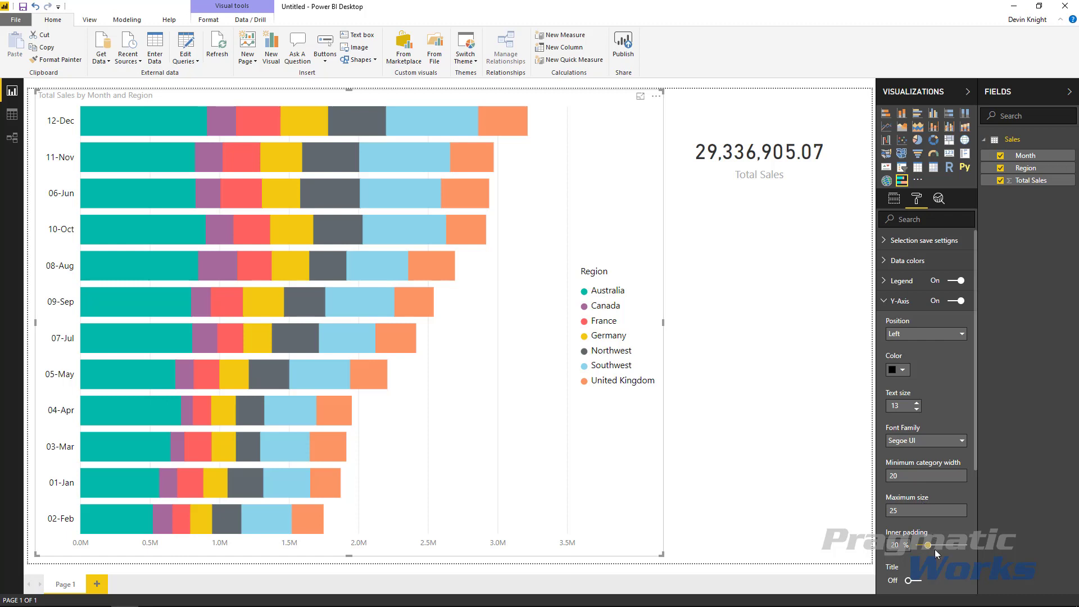
# - Set Y-Axis inner padding to 19% and toggle the Month axis title on, then off again
pyautogui.moveTo(934, 549)
pyautogui.mouseDown()
pyautogui.moveTo(954, 546)
pyautogui.moveTo(905, 548)
pyautogui.moveTo(977, 548)
pyautogui.moveTo(927, 553)
pyautogui.mouseUp()
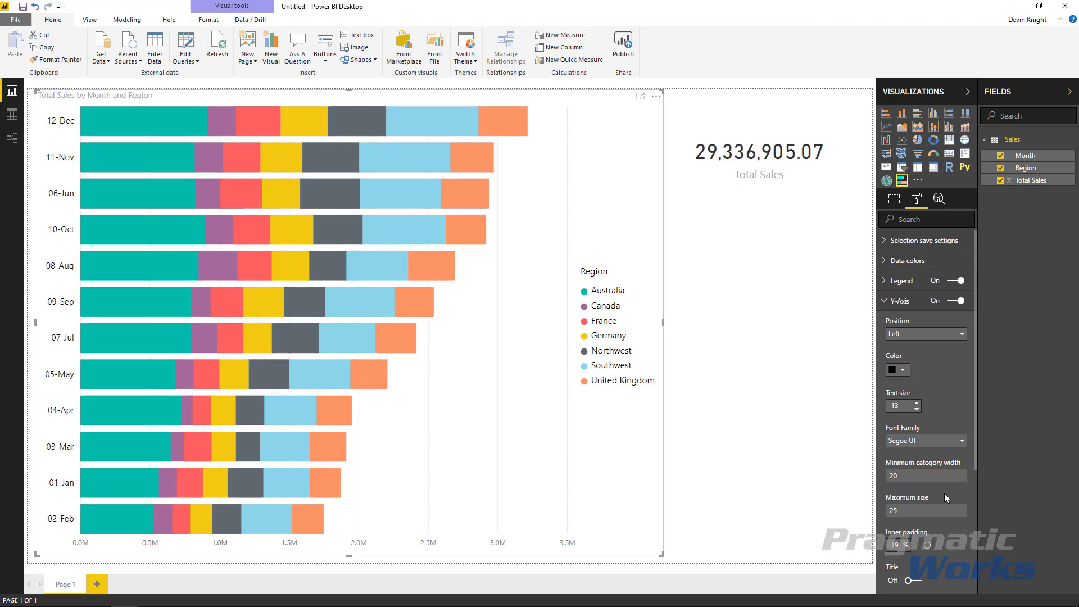
pyautogui.scroll(-2, 932, 522)
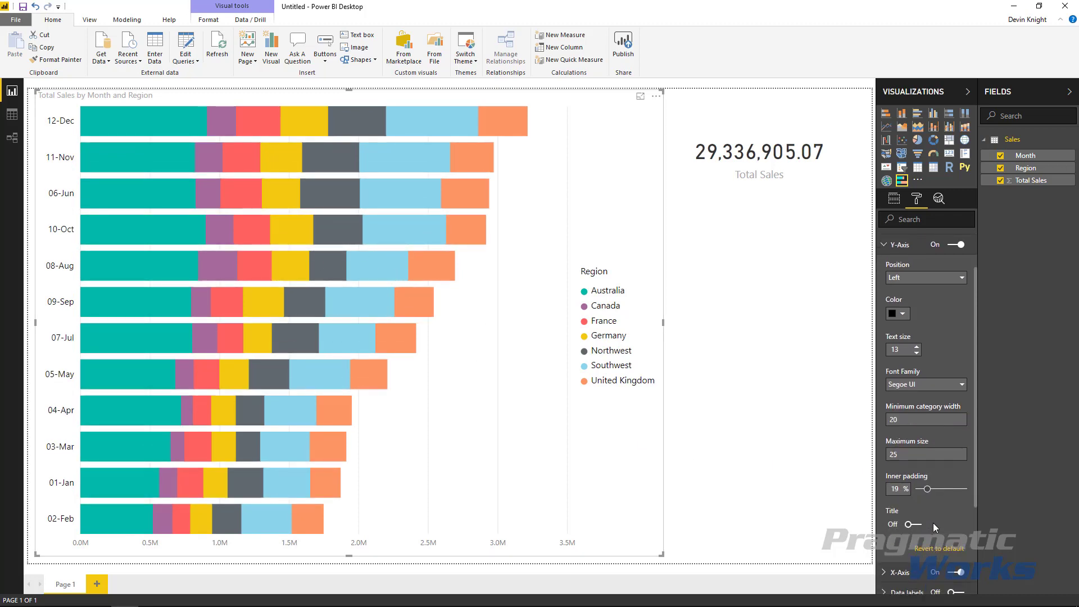
pyautogui.click(910, 525)
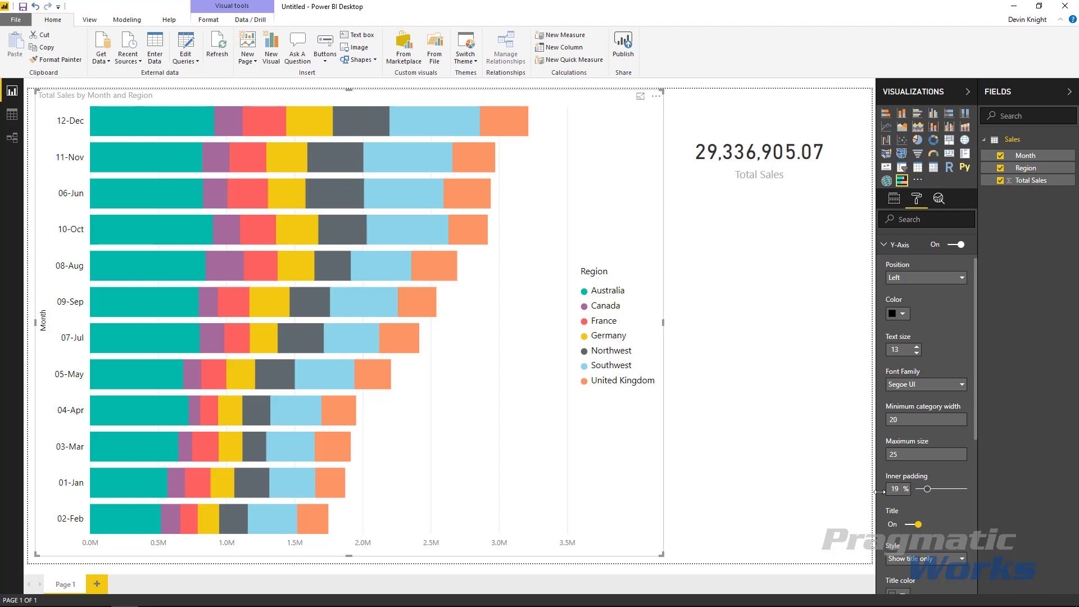
pyautogui.scroll(-1, 941, 565)
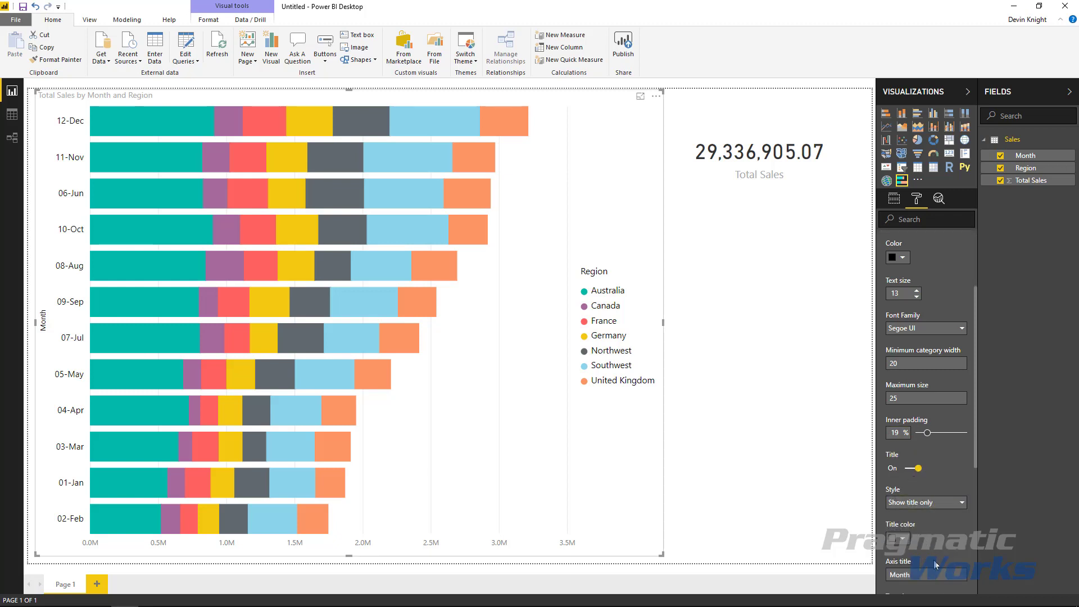
pyautogui.click(918, 470)
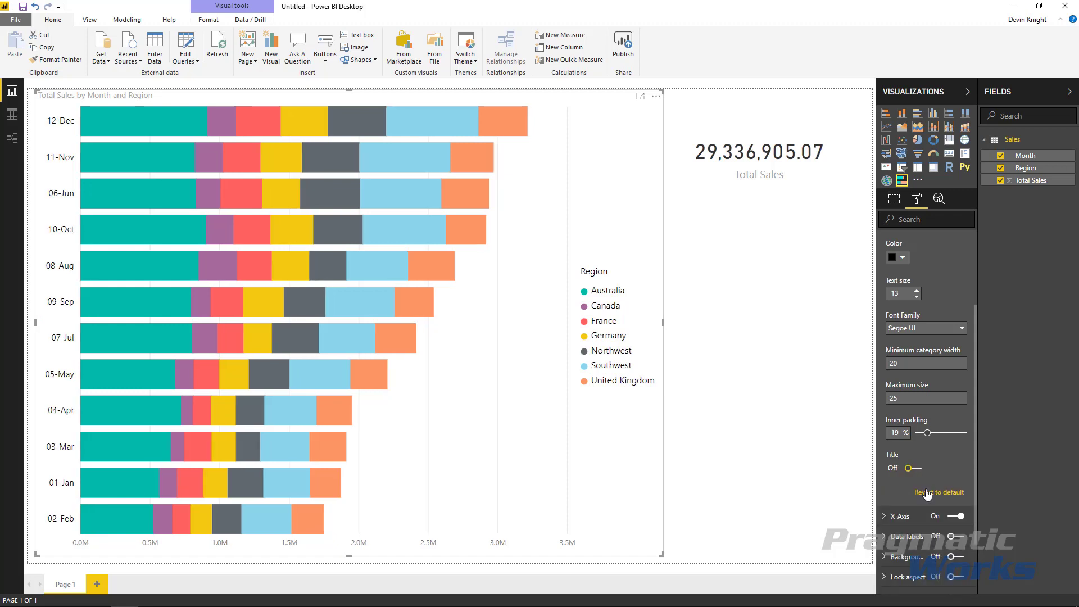
pyautogui.scroll(-1, 933, 496)
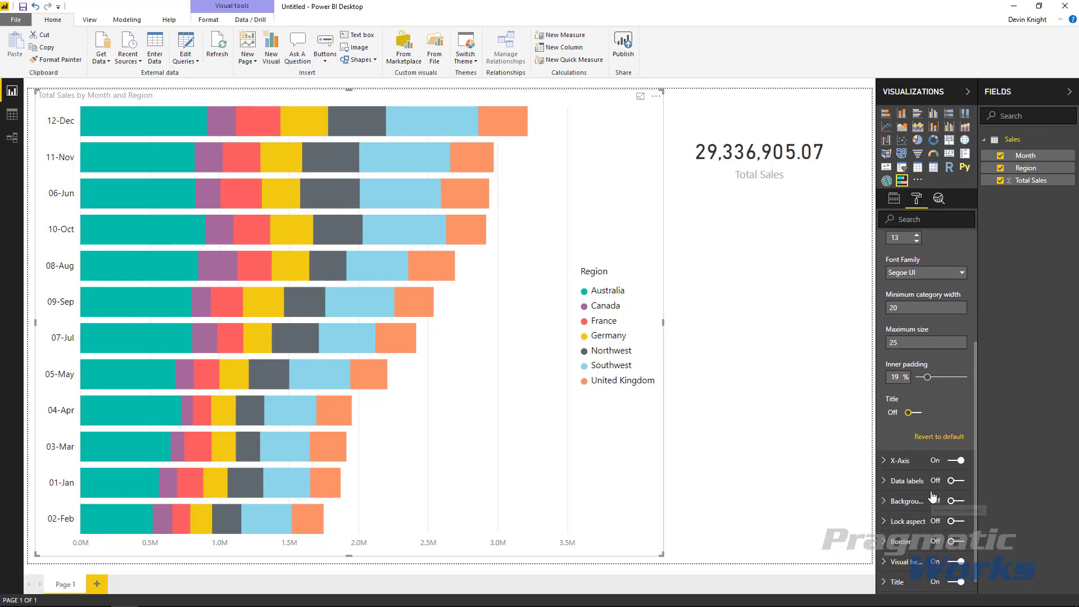
# - Enlarge the value axis labels to size 12, keeping their colour unchanged
pyautogui.click(897, 460)
pyautogui.scroll(-3, 922, 471)
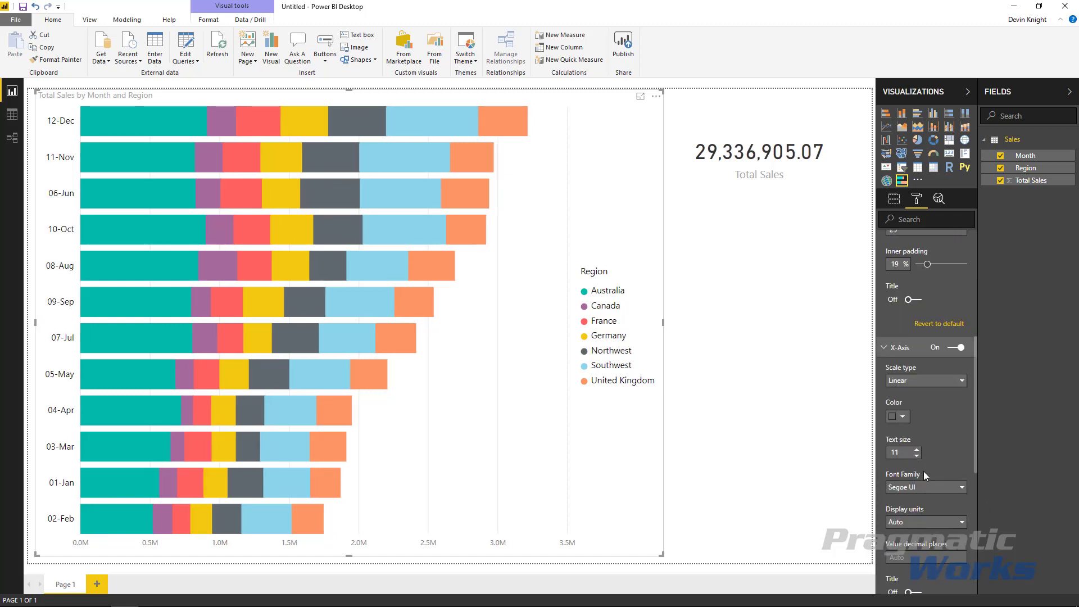
pyautogui.scroll(-3, 925, 466)
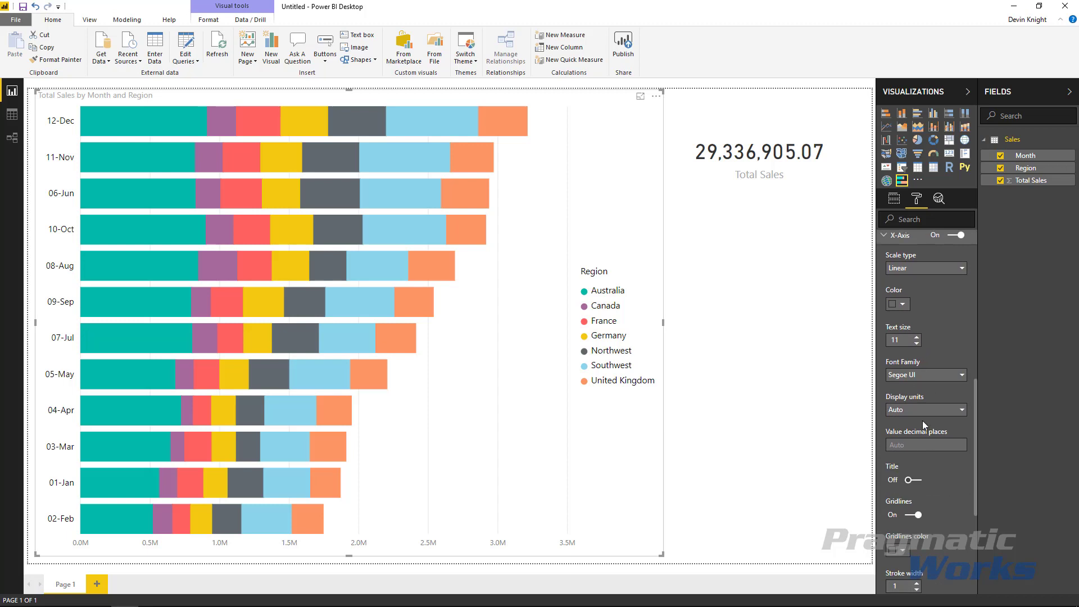
pyautogui.click(897, 303)
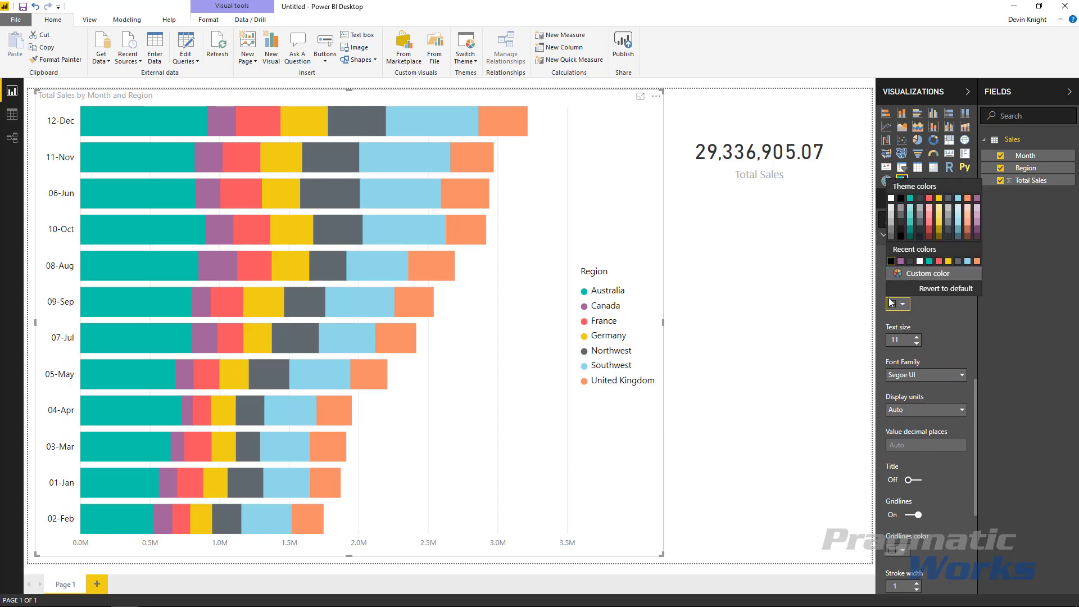
pyautogui.click(916, 336)
pyautogui.click(917, 336)
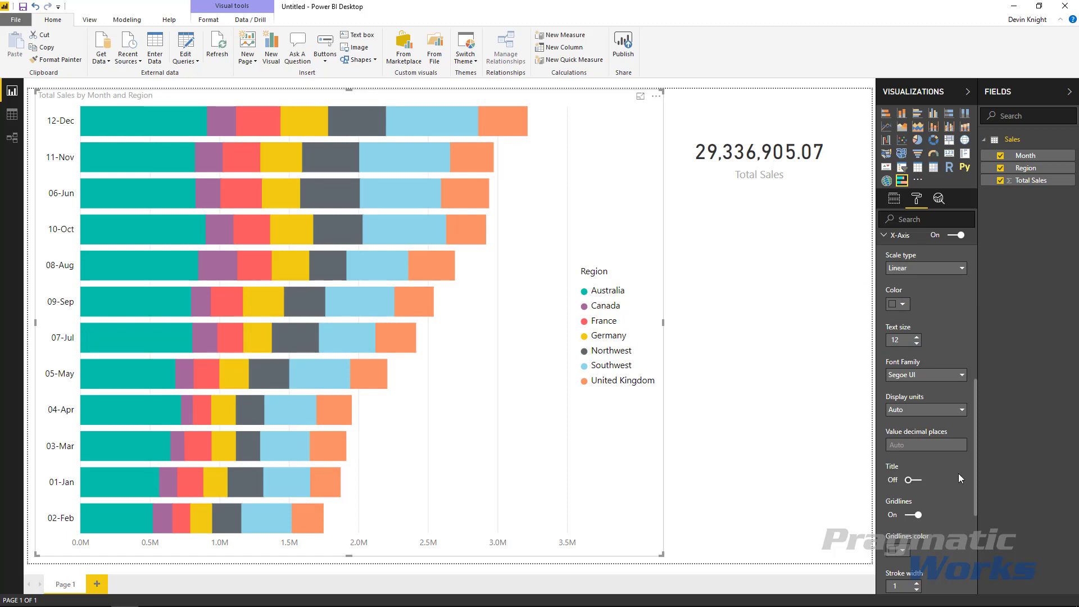
# - Make the chart gridlines dashed and black, then switch them off
pyautogui.scroll(-1, 913, 494)
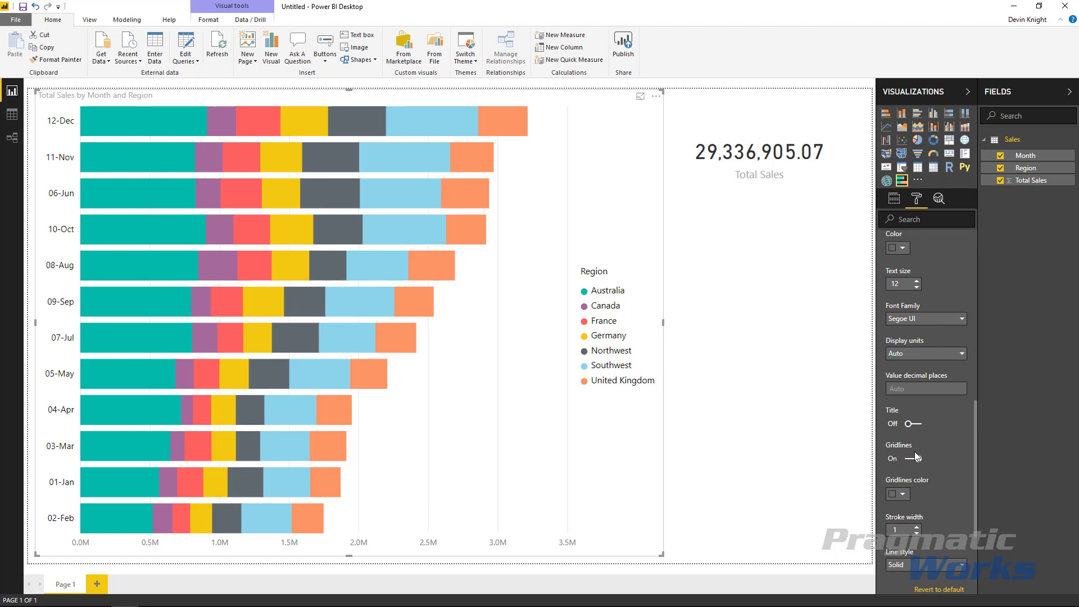
pyautogui.click(913, 457)
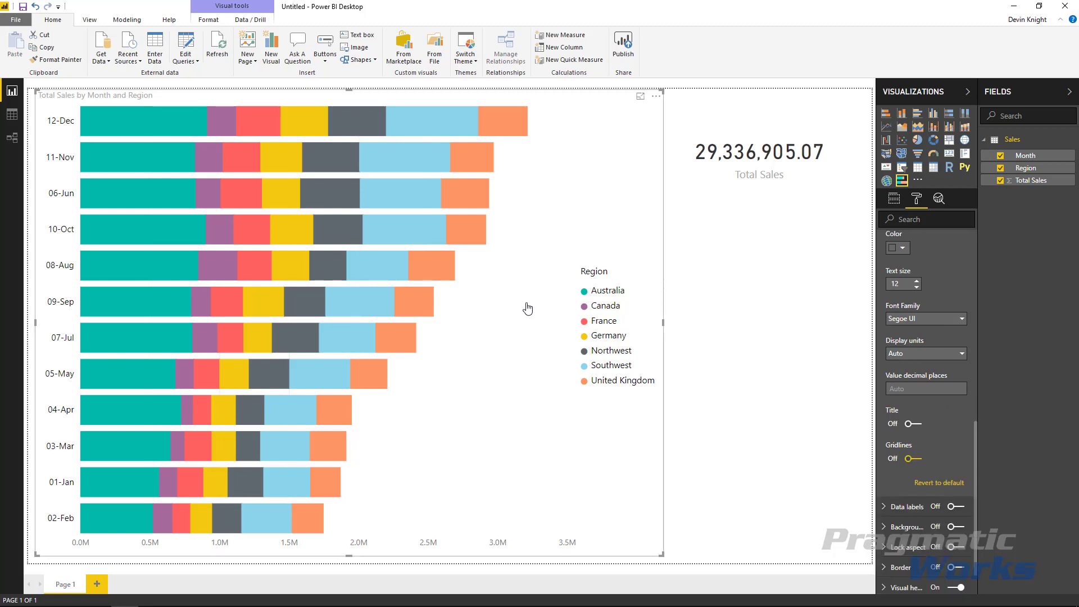
pyautogui.click(912, 458)
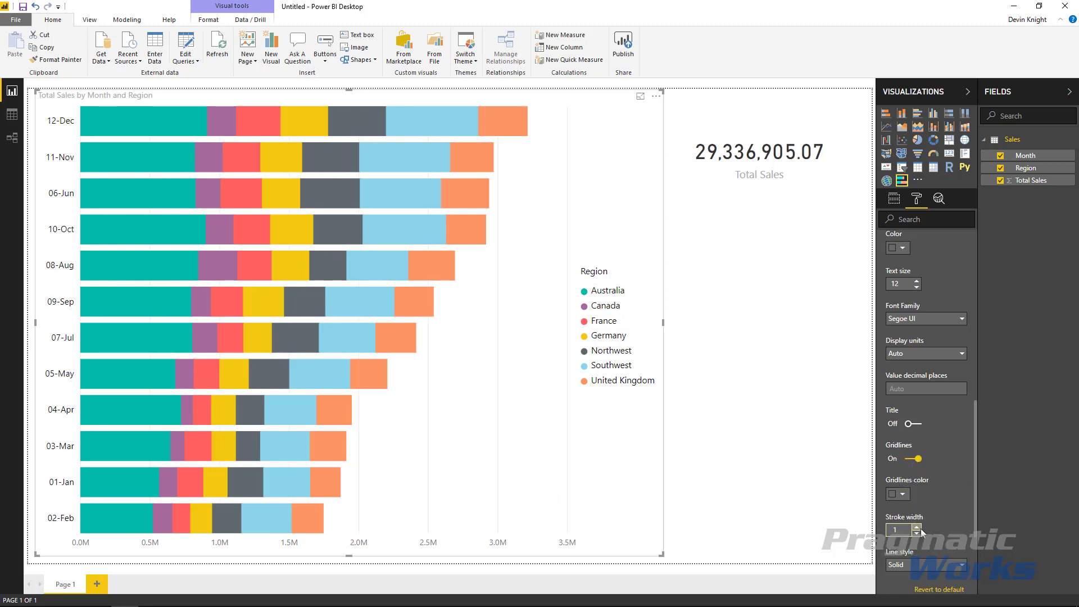
pyautogui.scroll(-1, 921, 524)
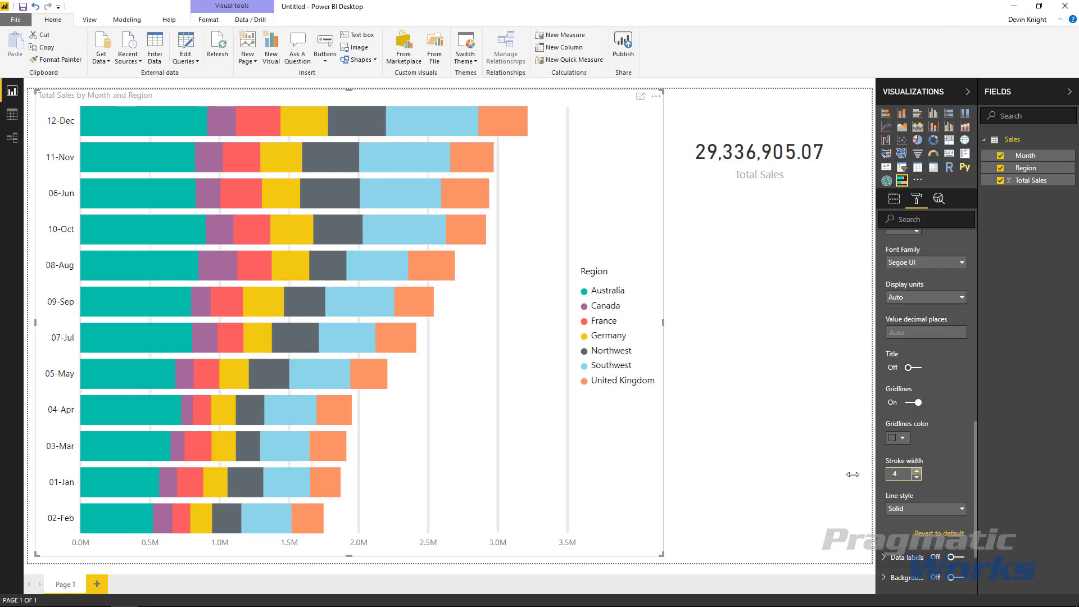
pyautogui.click(931, 512)
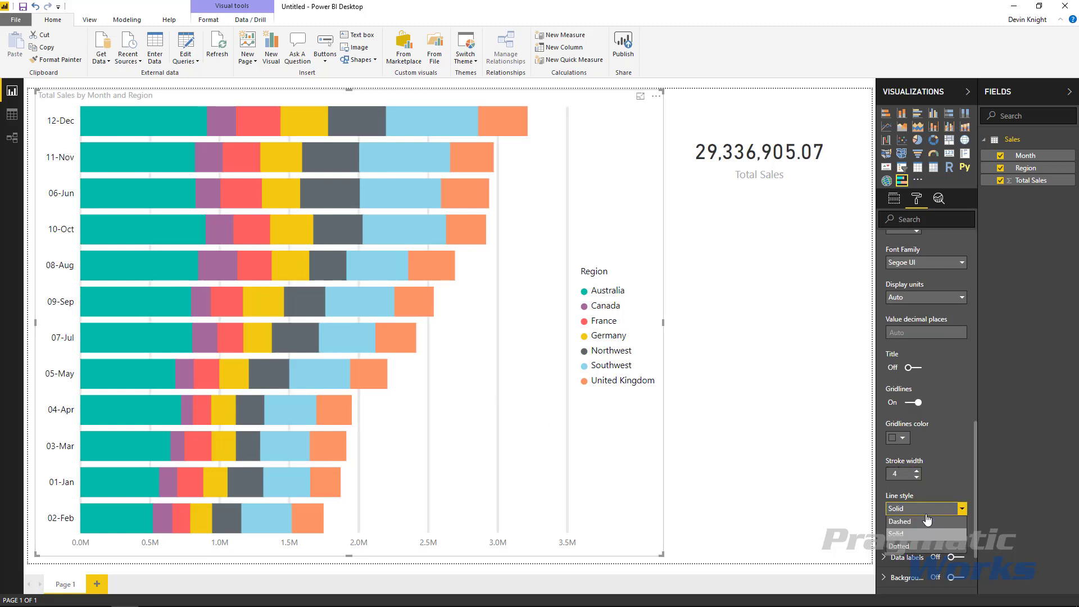
pyautogui.click(919, 521)
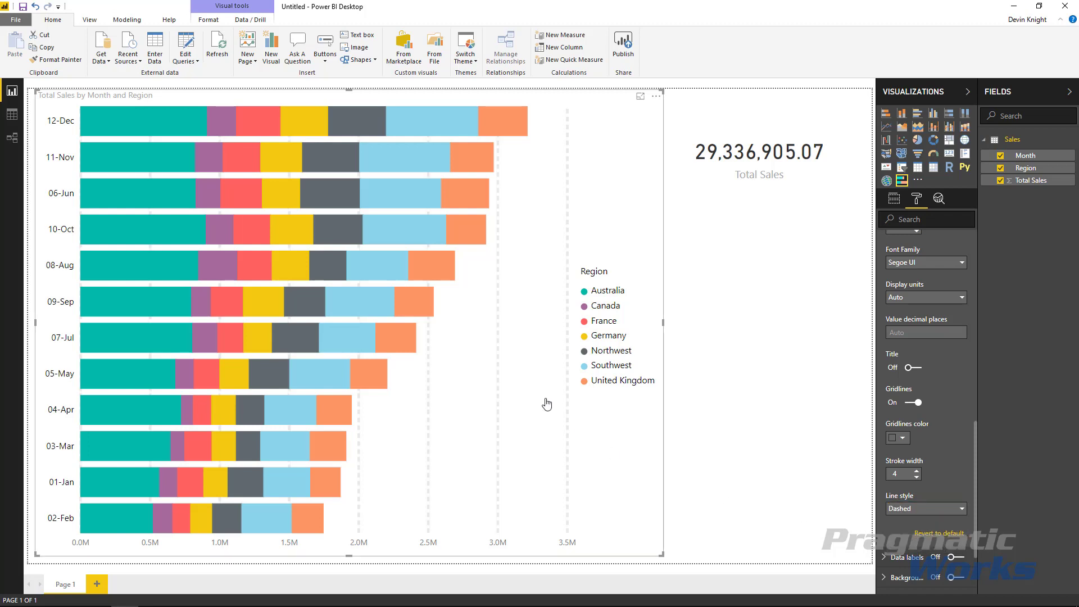
pyautogui.click(899, 438)
pyautogui.click(891, 397)
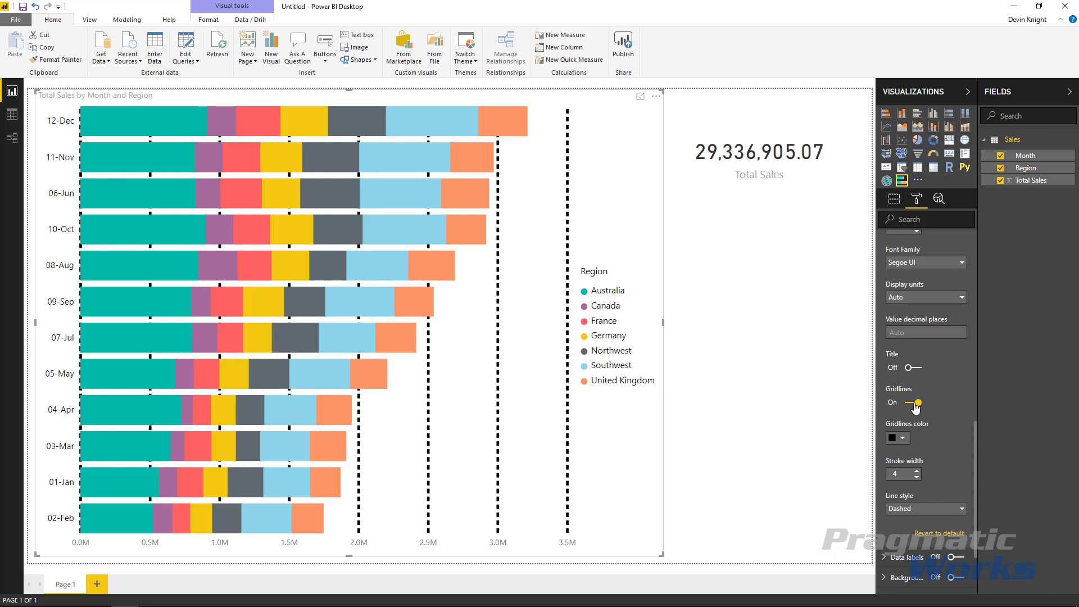
pyautogui.click(915, 404)
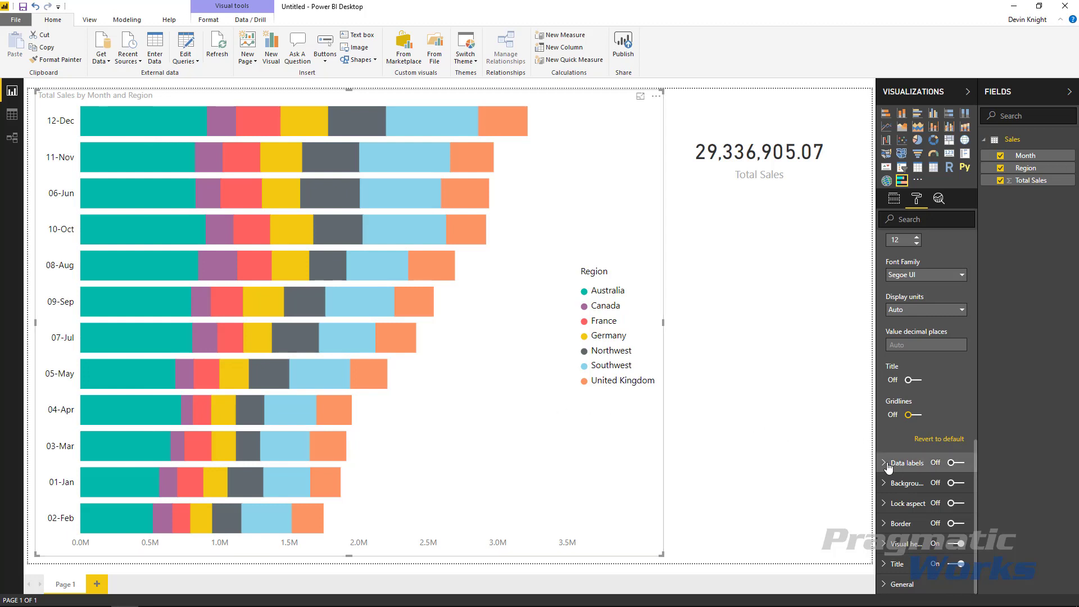
# - Turn on data labels for the bars and colour them black
pyautogui.click(954, 464)
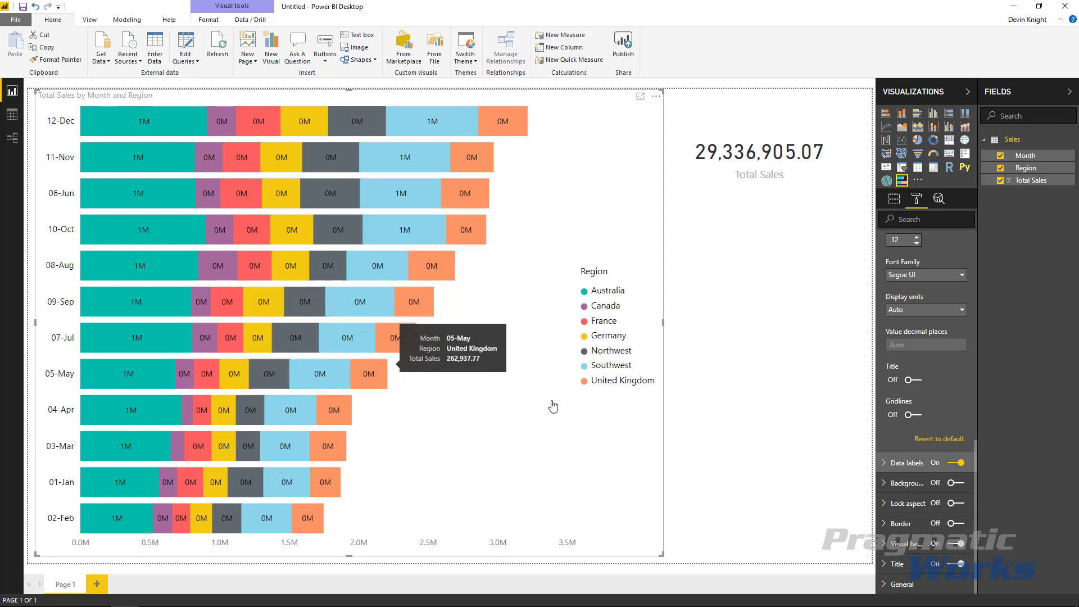
pyautogui.click(883, 464)
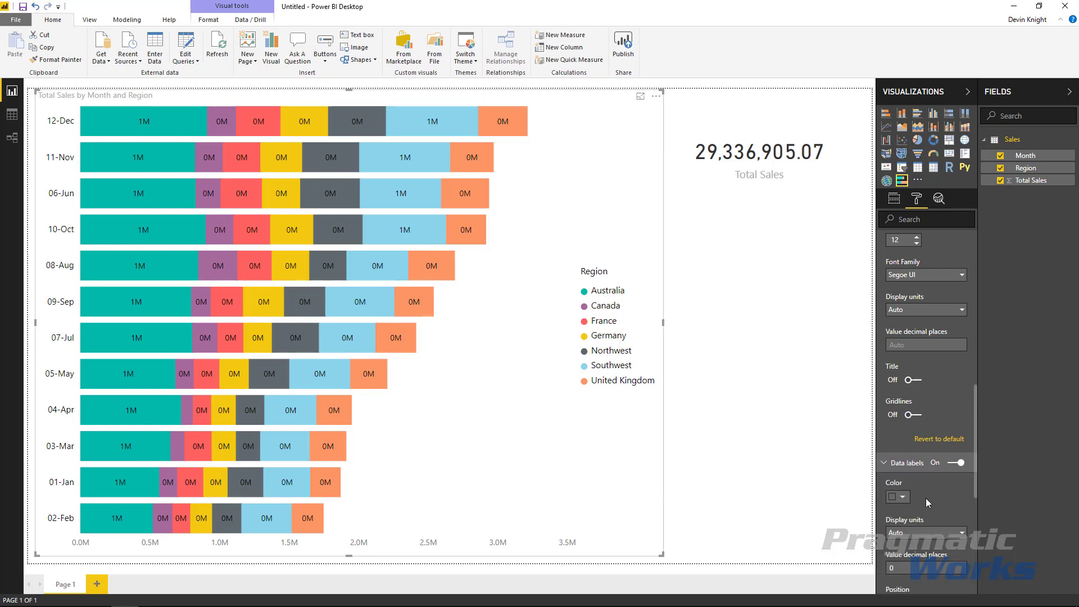
pyautogui.scroll(-1, 928, 503)
pyautogui.scroll(-1, 934, 500)
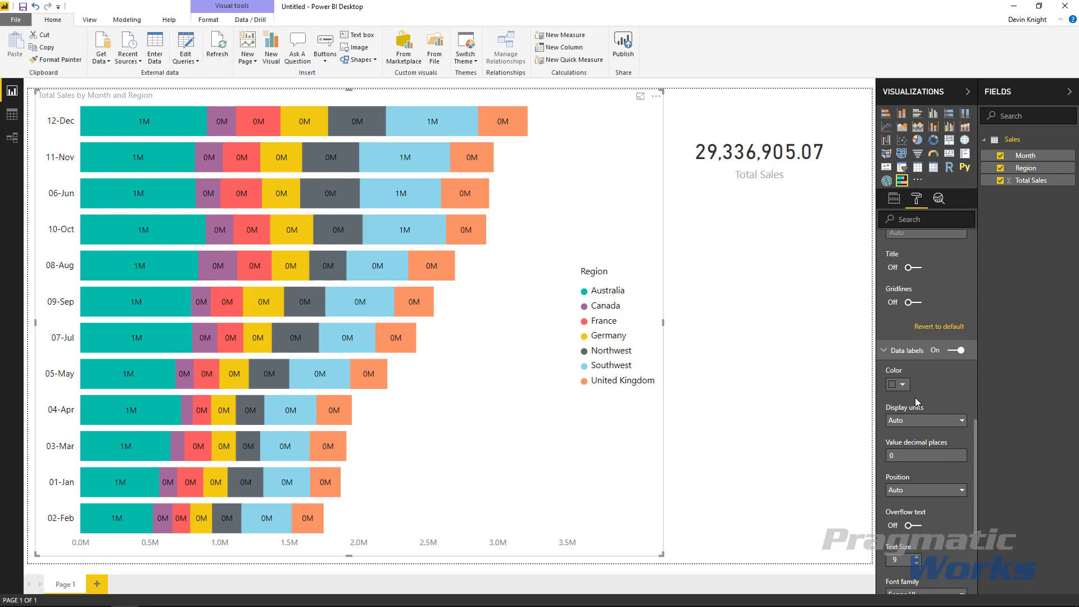
pyautogui.click(901, 385)
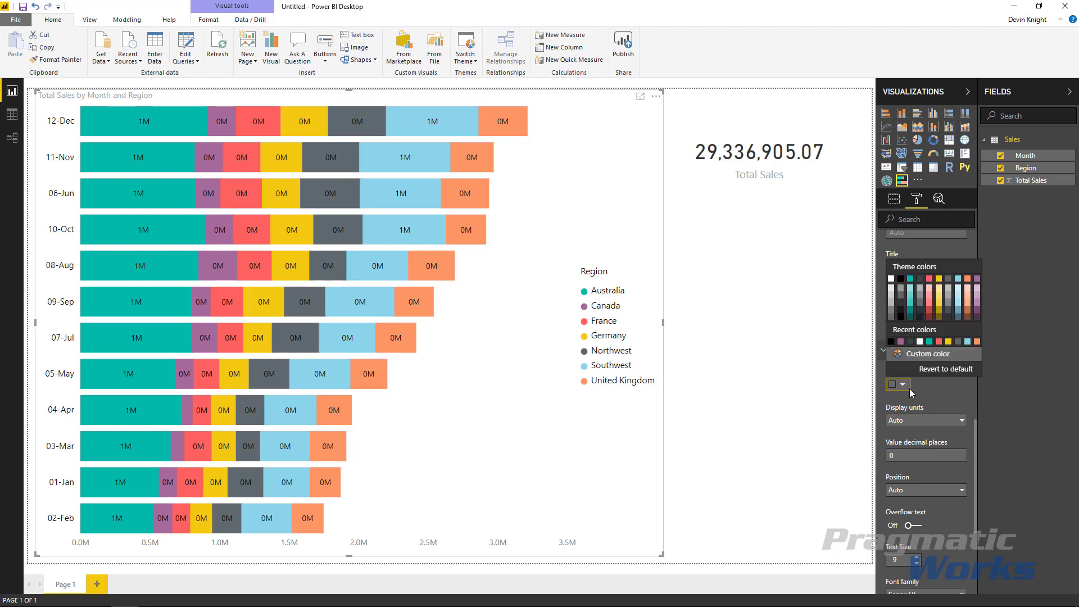
pyautogui.click(890, 342)
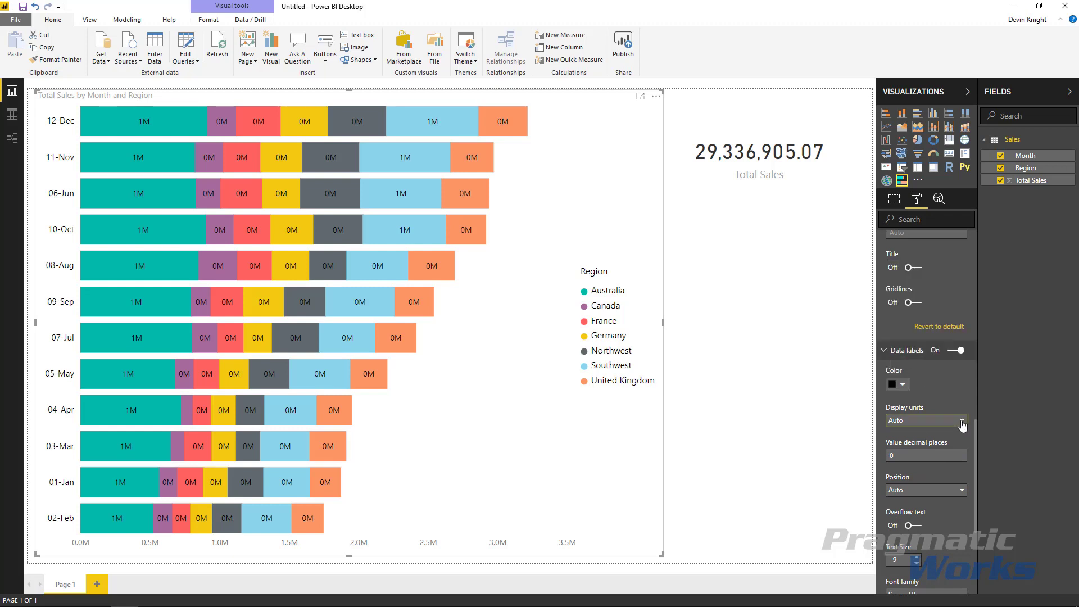
# - Set the data label display units to Thousands
pyautogui.click(962, 421)
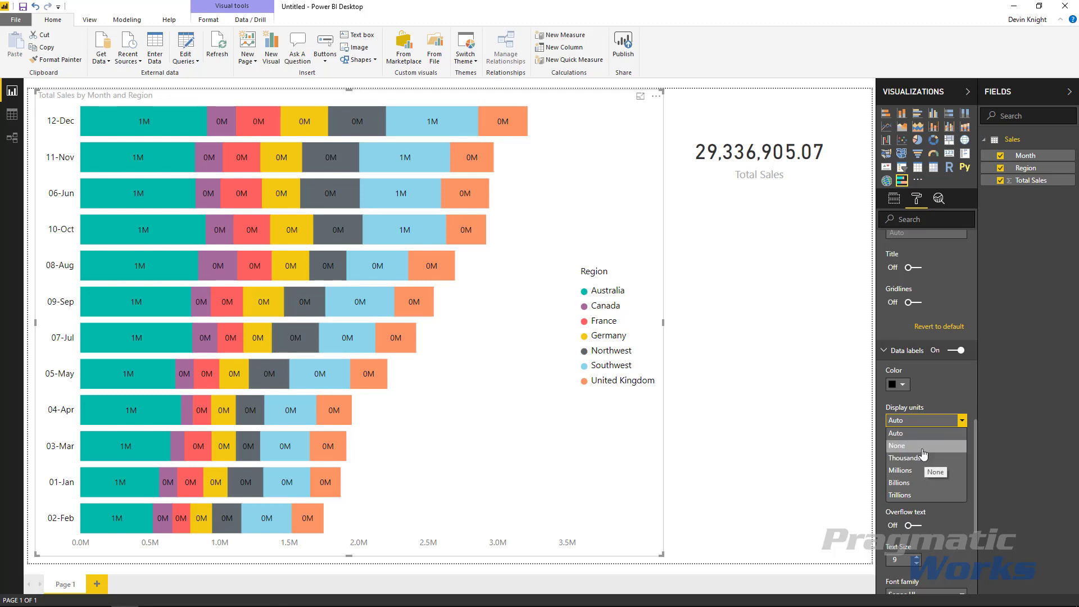
pyautogui.click(904, 445)
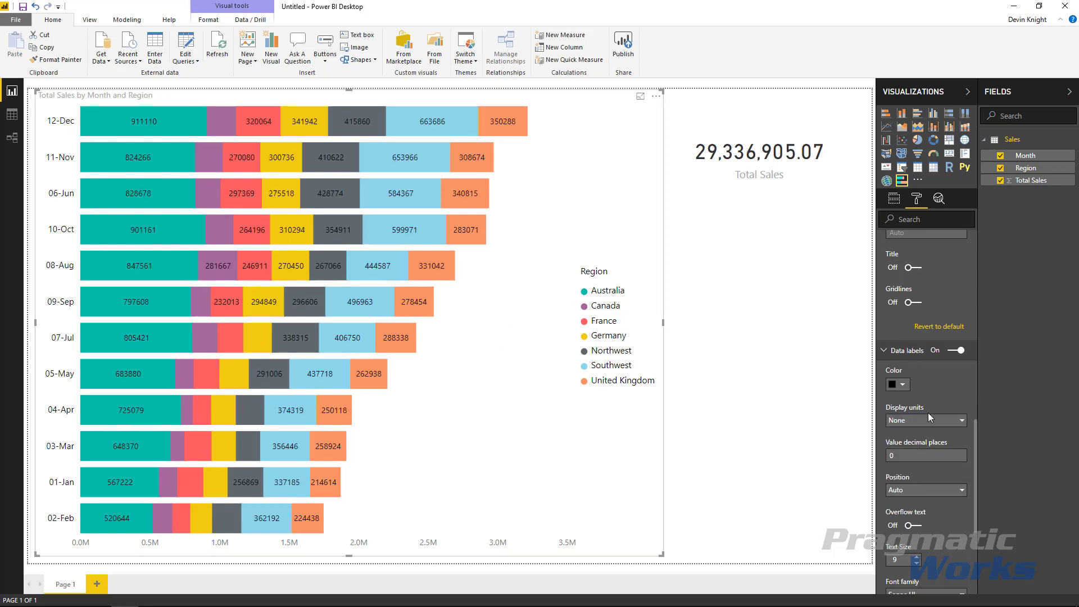
pyautogui.click(958, 428)
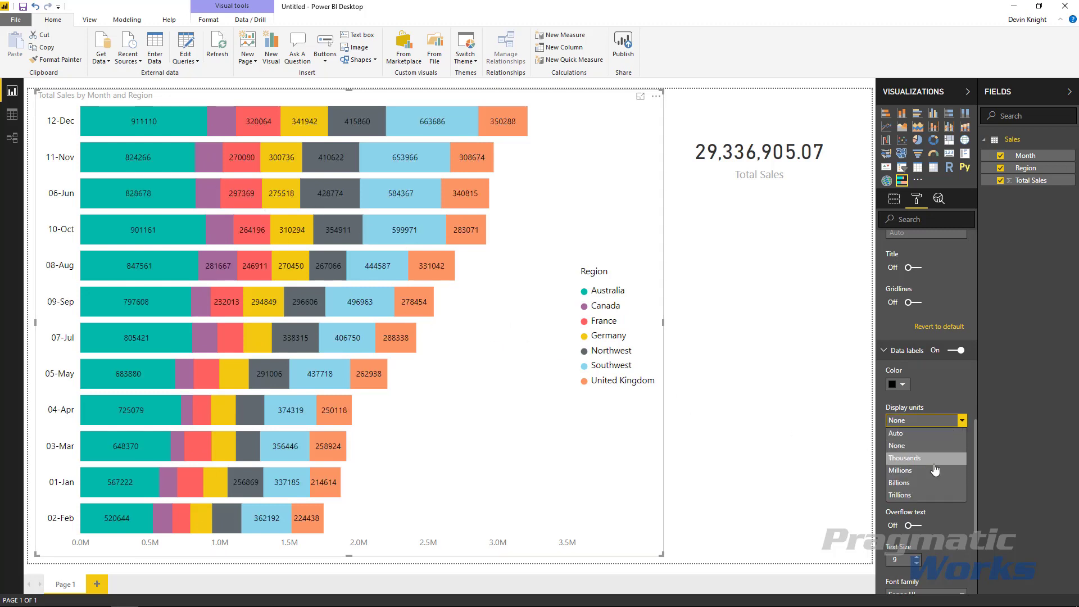
pyautogui.click(911, 457)
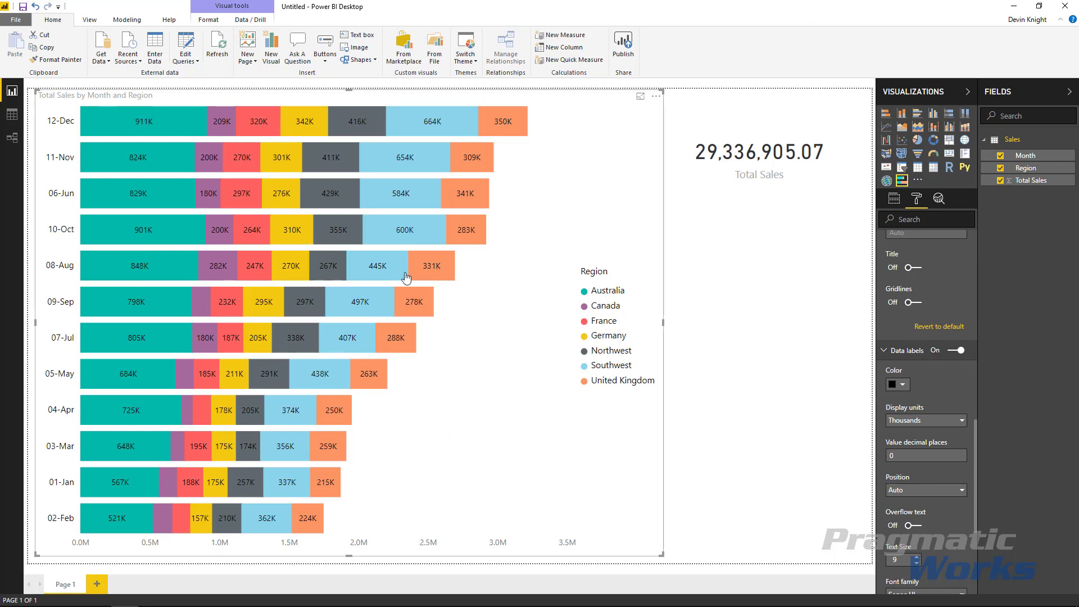
# - Position the data labels at Inside Center of each bar segment
pyautogui.click(911, 456)
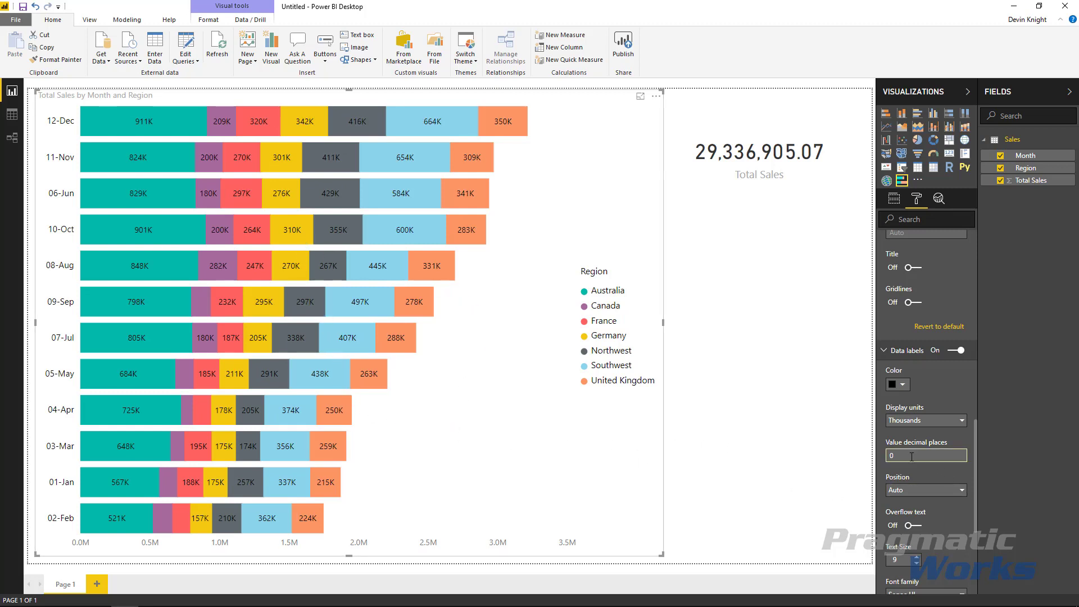
pyautogui.click(929, 491)
pyautogui.scroll(-2, 930, 494)
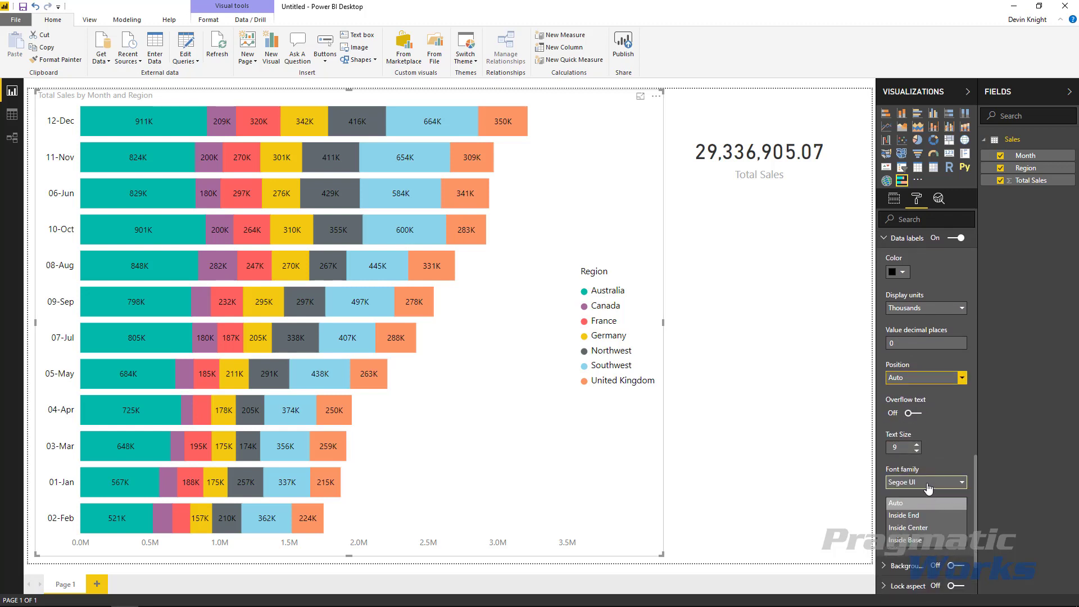
pyautogui.click(921, 516)
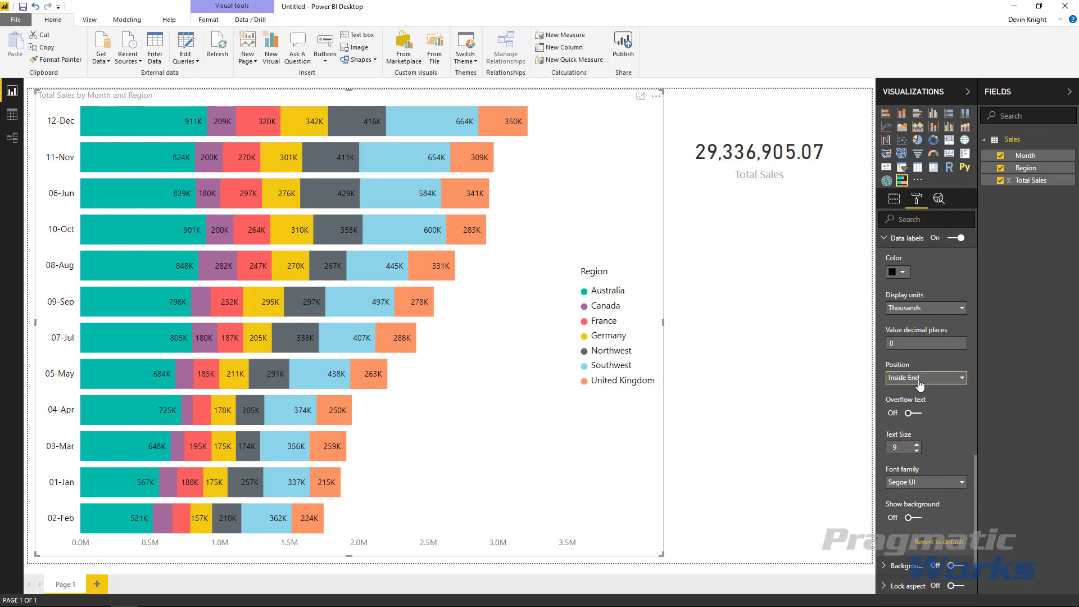
pyautogui.click(921, 378)
pyautogui.click(926, 420)
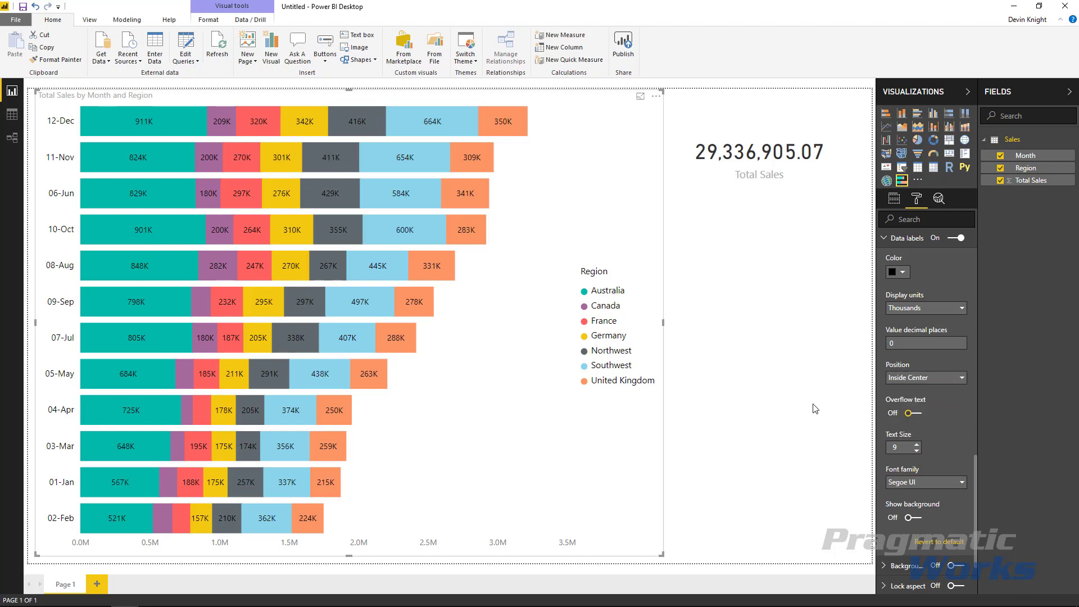
# - Give the labels a white background at 70% transparency and text size 8
pyautogui.moveTo(409, 357)
pyautogui.click(916, 444)
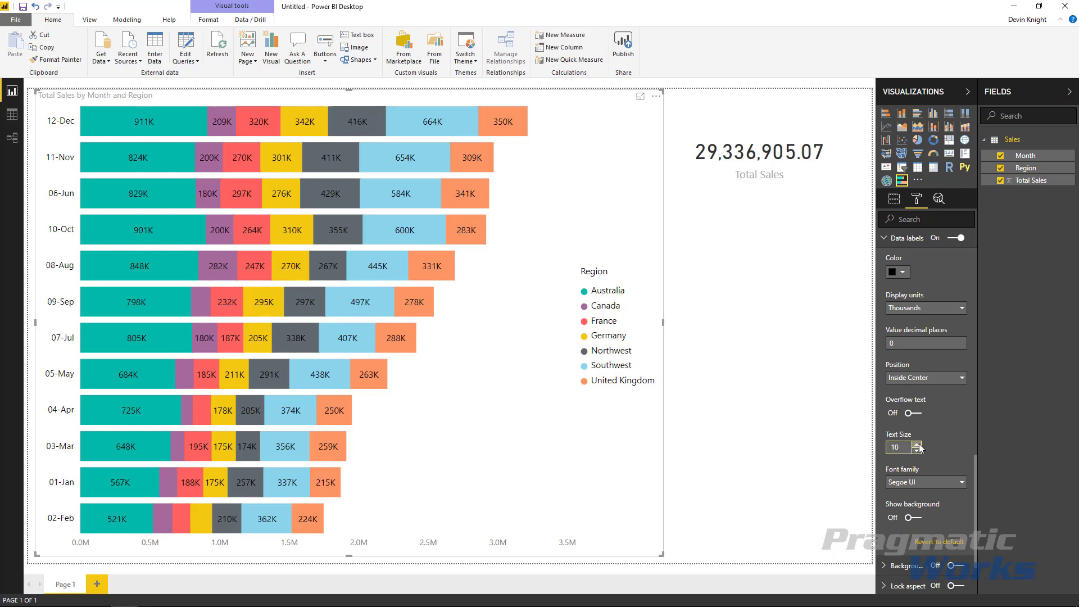
pyautogui.click(917, 444)
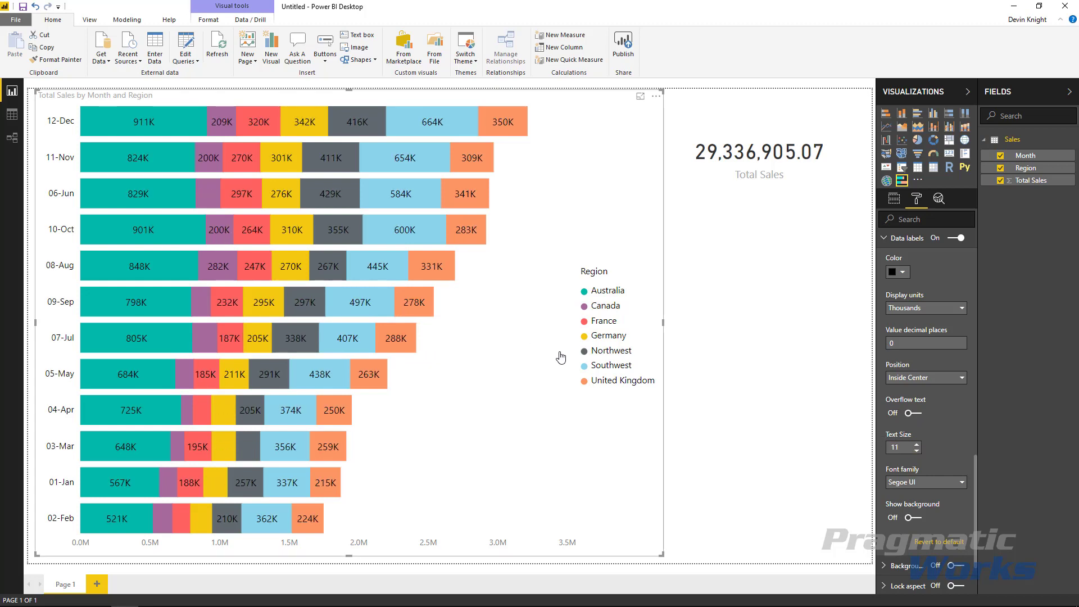
pyautogui.scroll(-2, 886, 507)
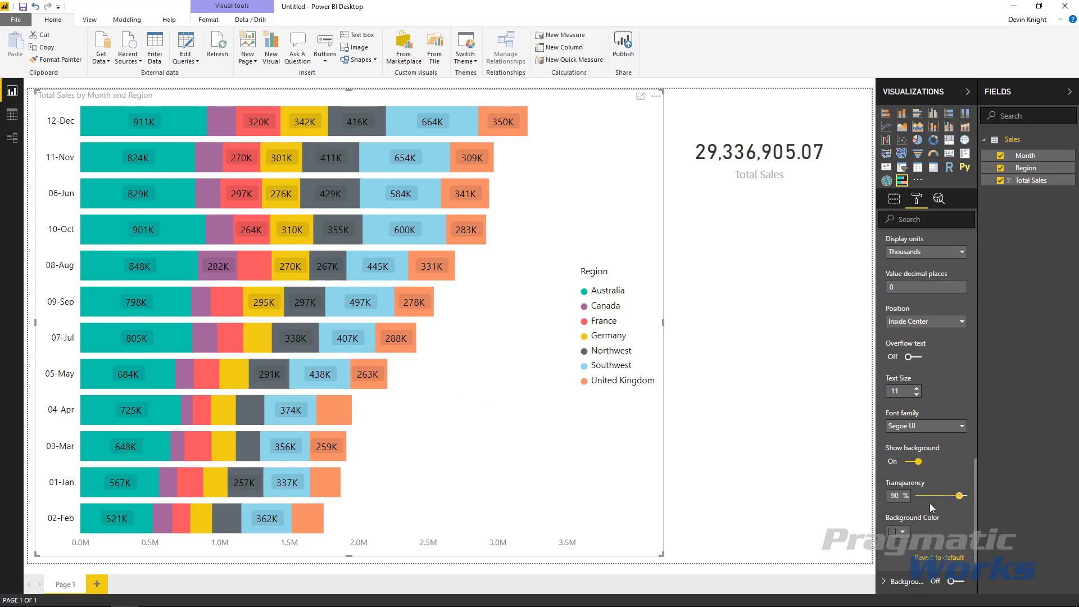
pyautogui.click(908, 531)
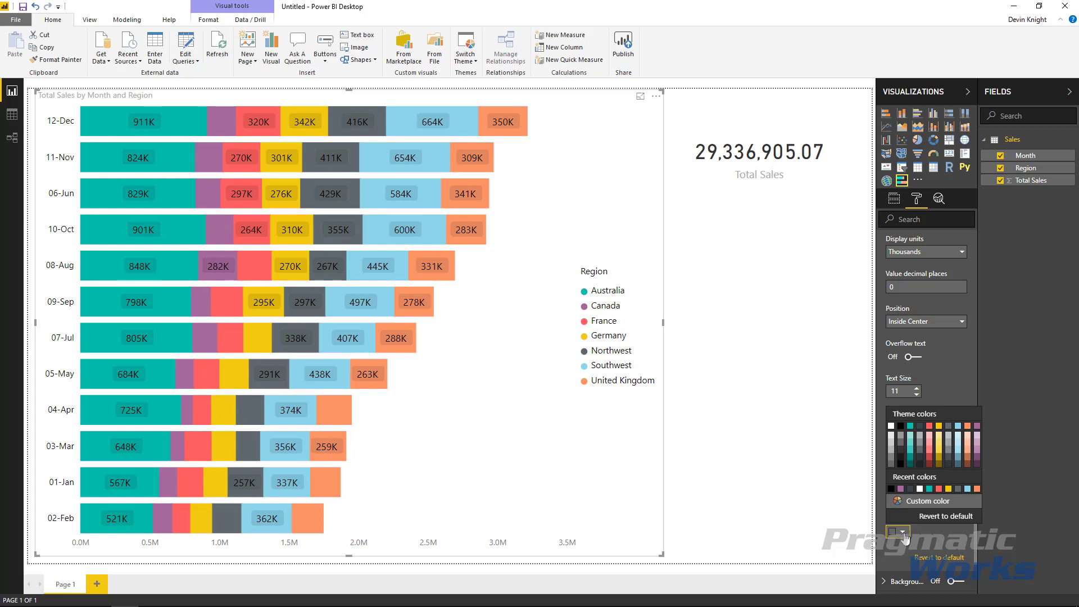
pyautogui.click(891, 434)
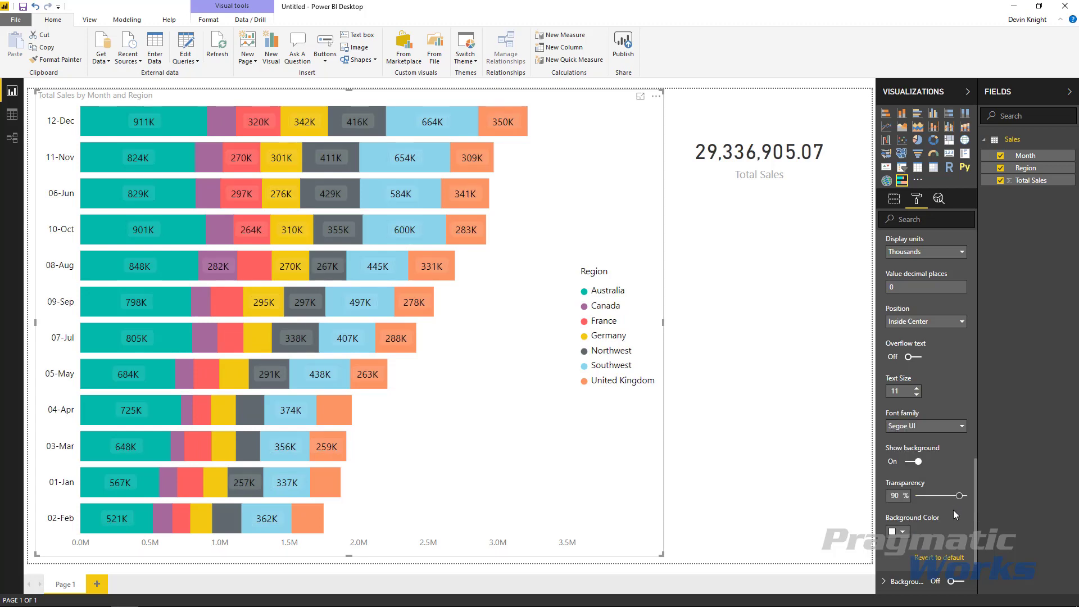
pyautogui.moveTo(959, 496); pyautogui.dragTo(950, 496)
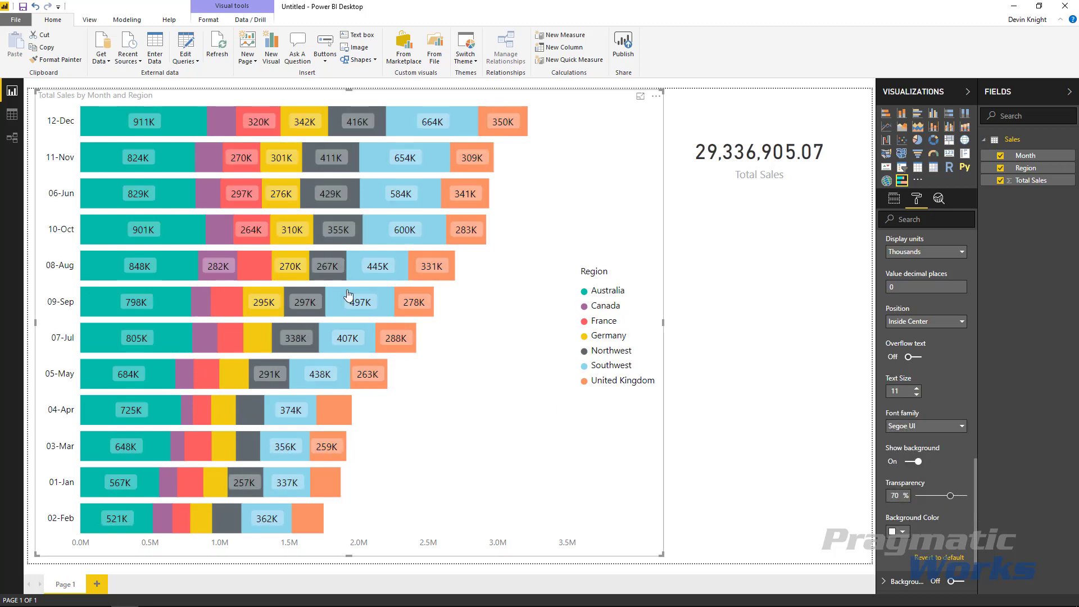
pyautogui.click(916, 394)
pyautogui.click(917, 394)
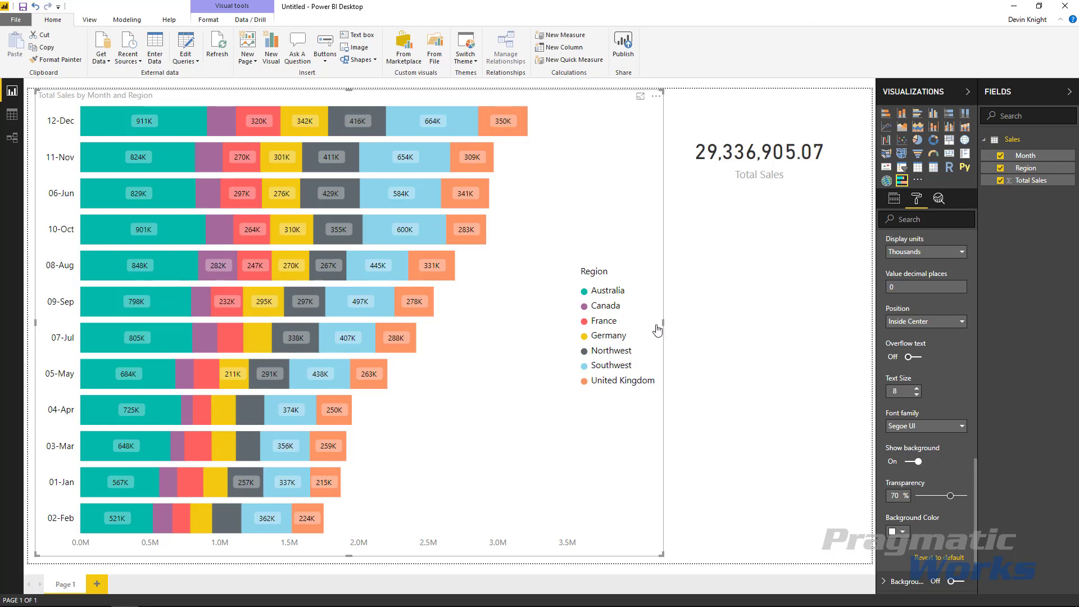
pyautogui.click(640, 97)
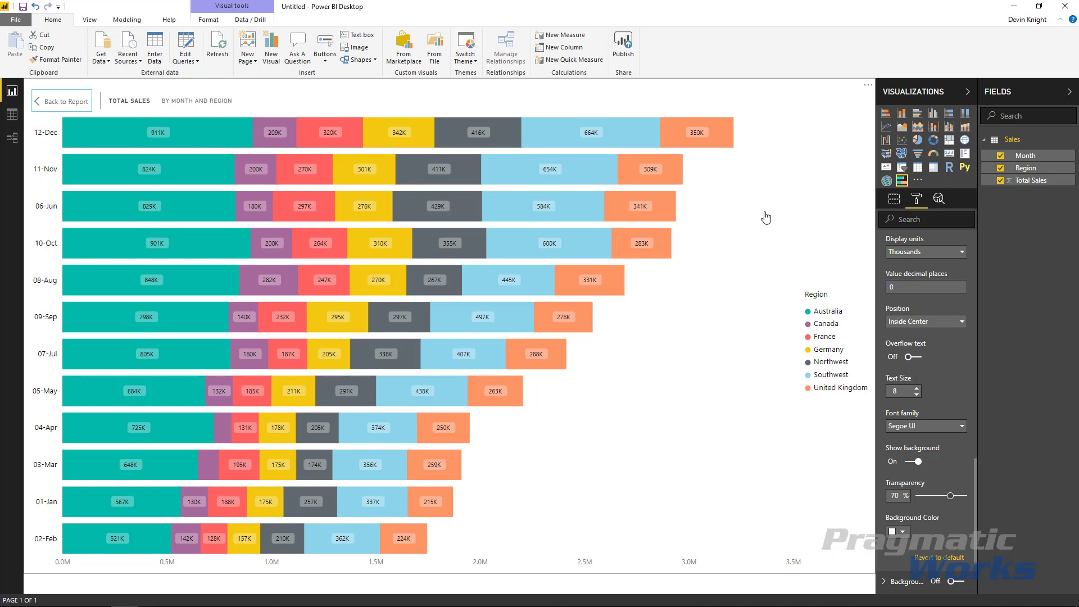
pyautogui.click(61, 102)
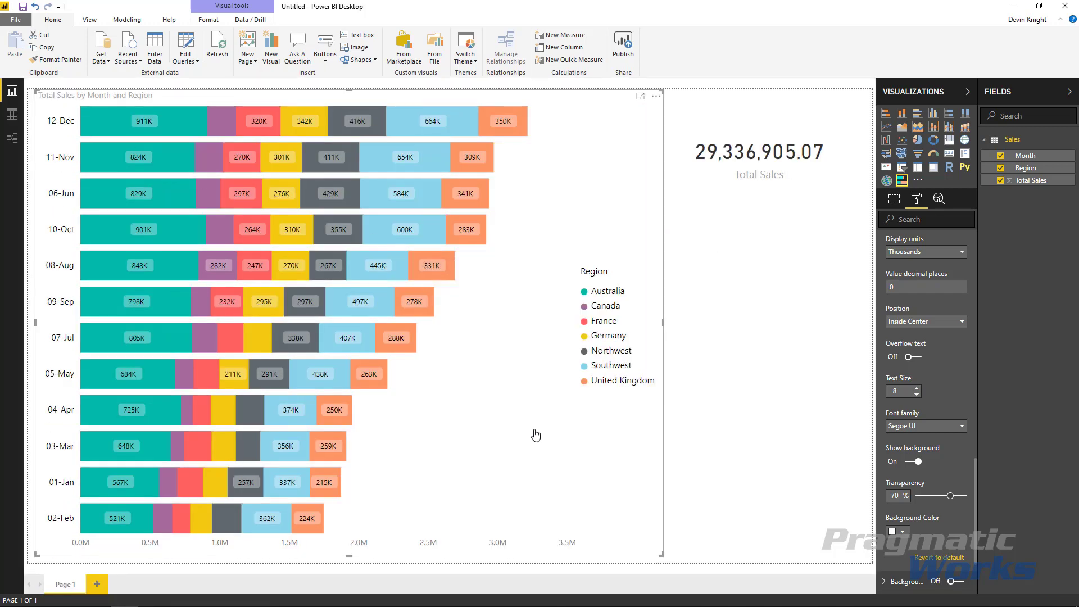
pyautogui.scroll(3, 921, 286)
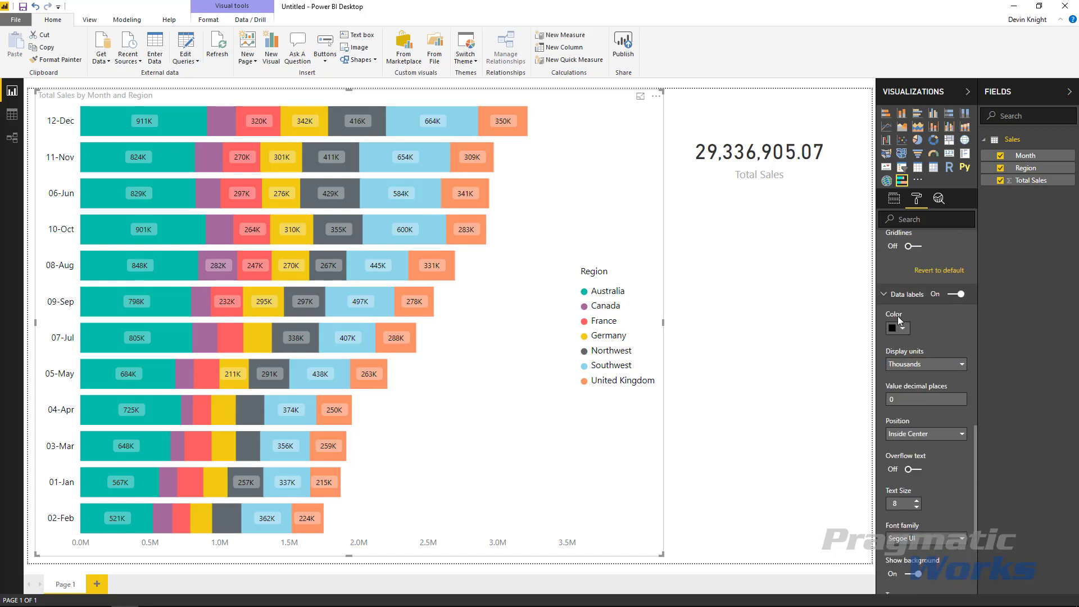
pyautogui.click(889, 297)
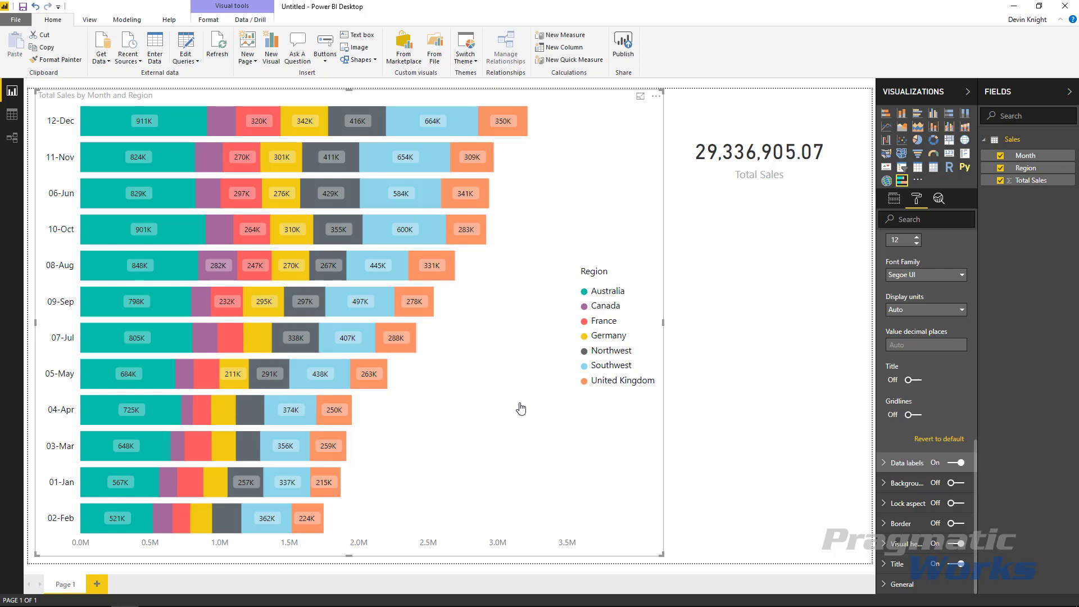
pyautogui.moveTo(521, 449); pyautogui.dragTo(222, 259)
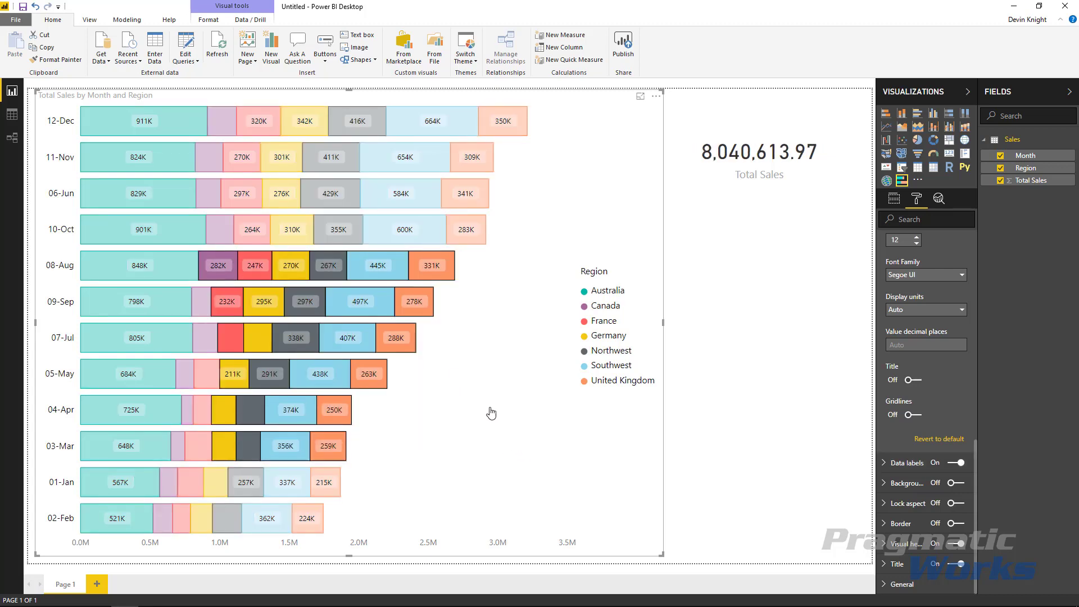
pyautogui.click(489, 383)
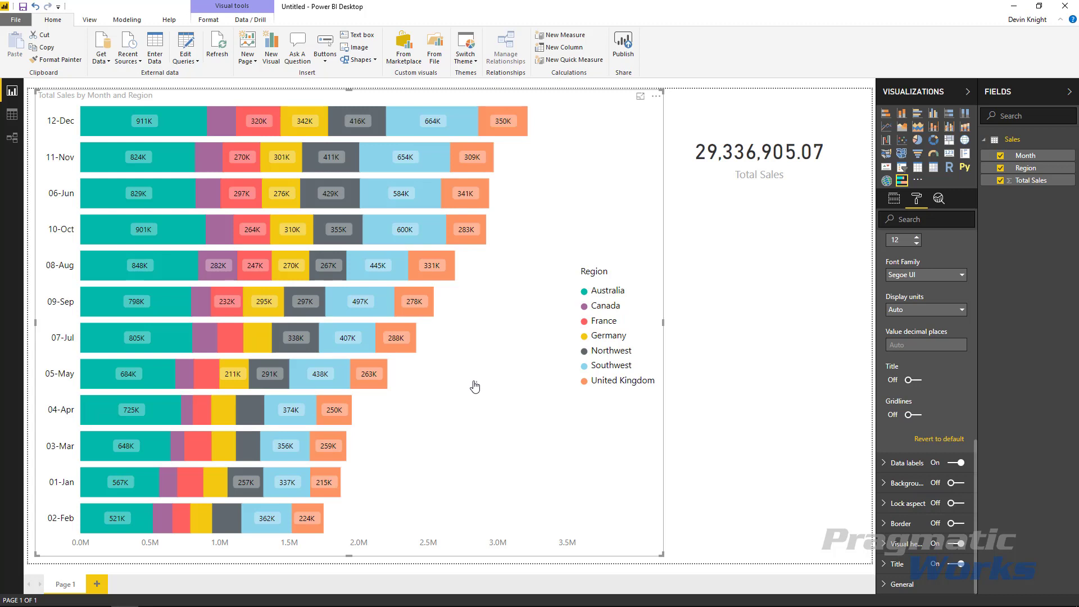